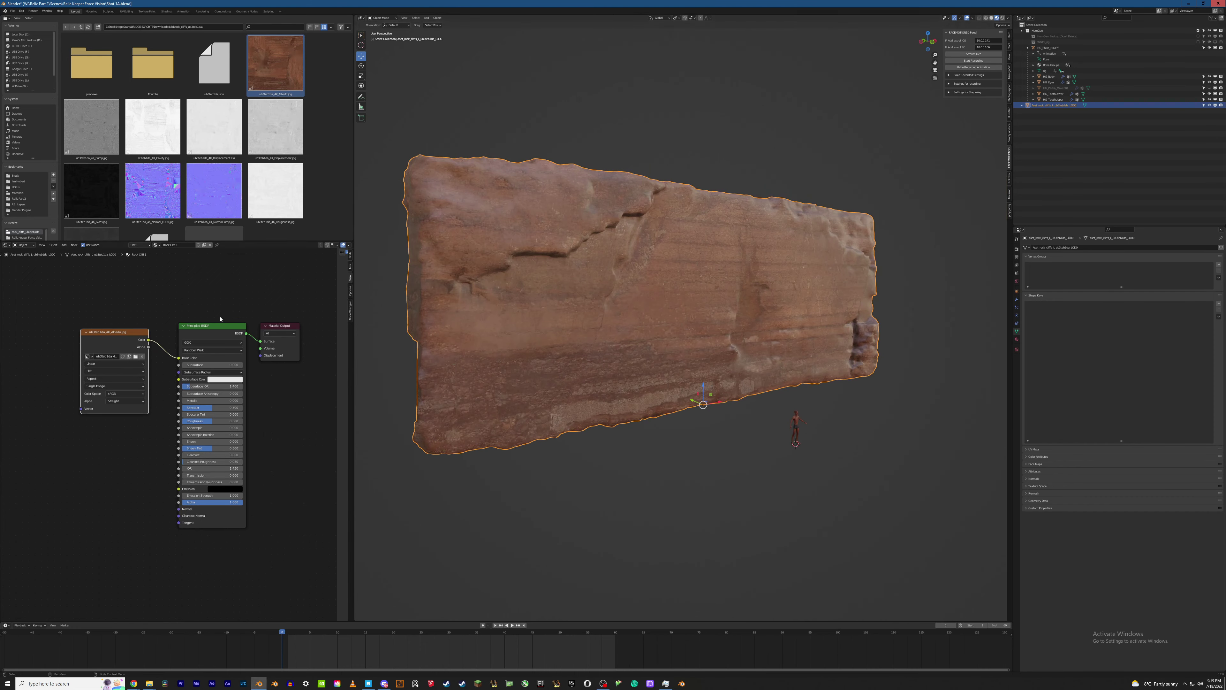
Add the Normal_LOD0 image to the rock's material beneath the albedo texture and connect its Color to the Principled BSDF's Normal input
left_click_drag(115, 332, 90, 315)
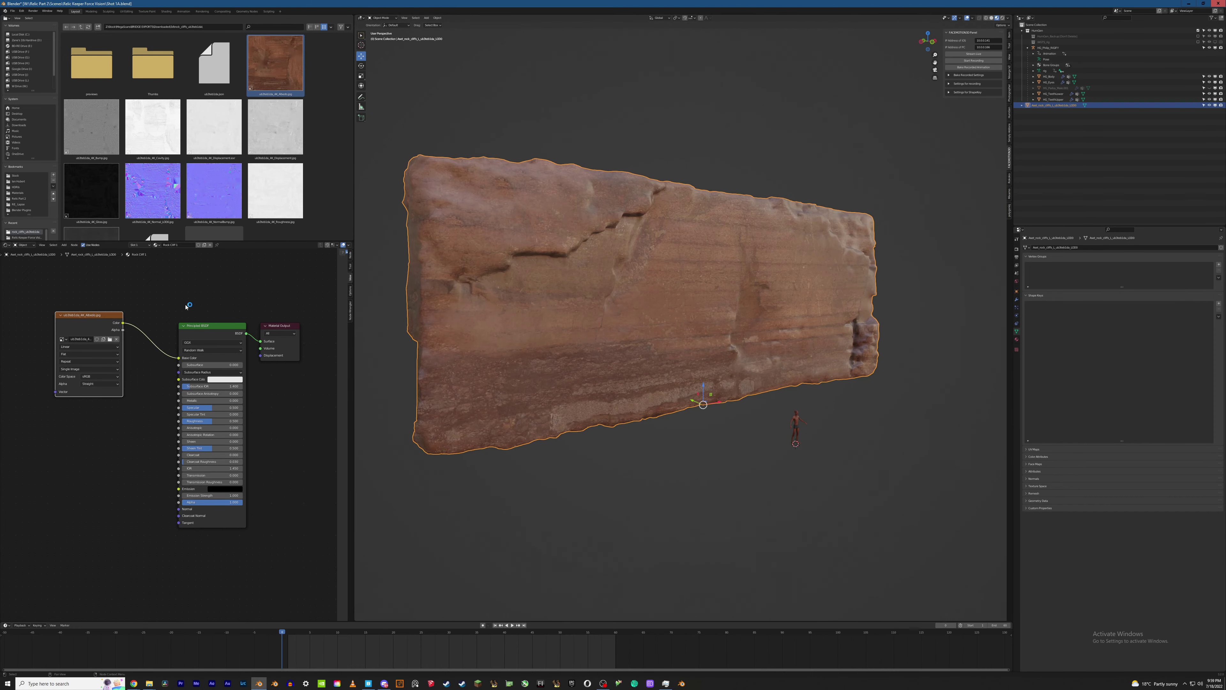
middle_click_drag(179, 308, 207, 291)
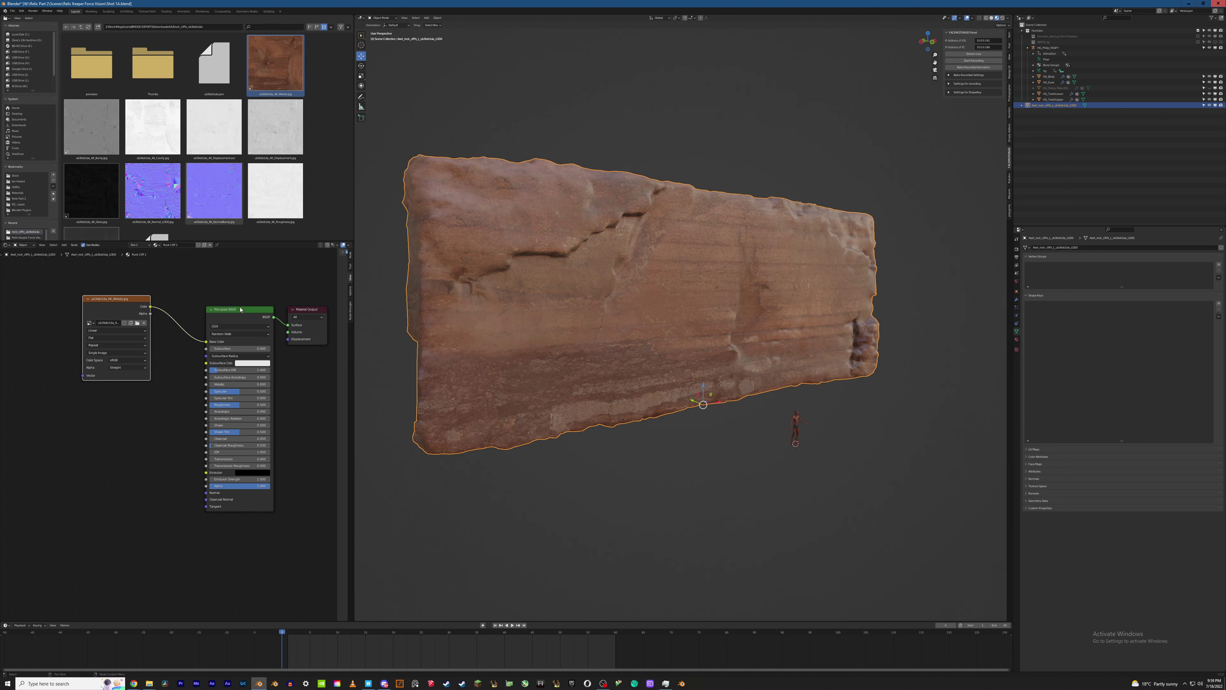
scroll(169, 179, "down", 3)
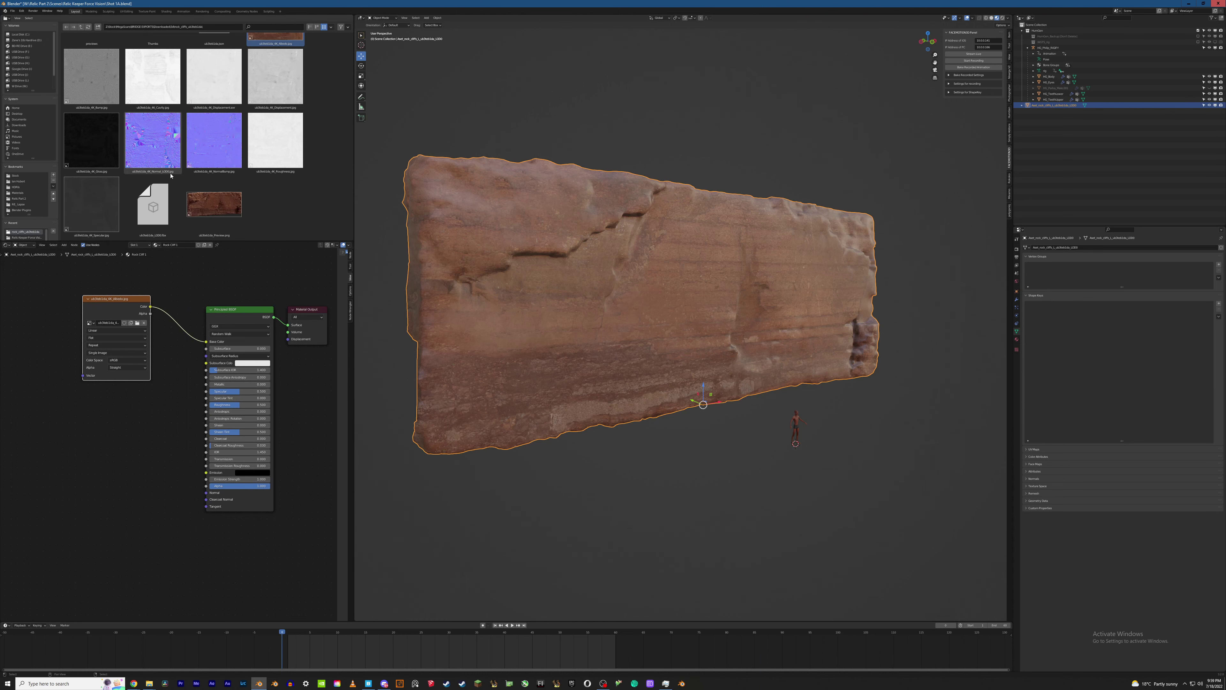
scroll(171, 175, "up", 2)
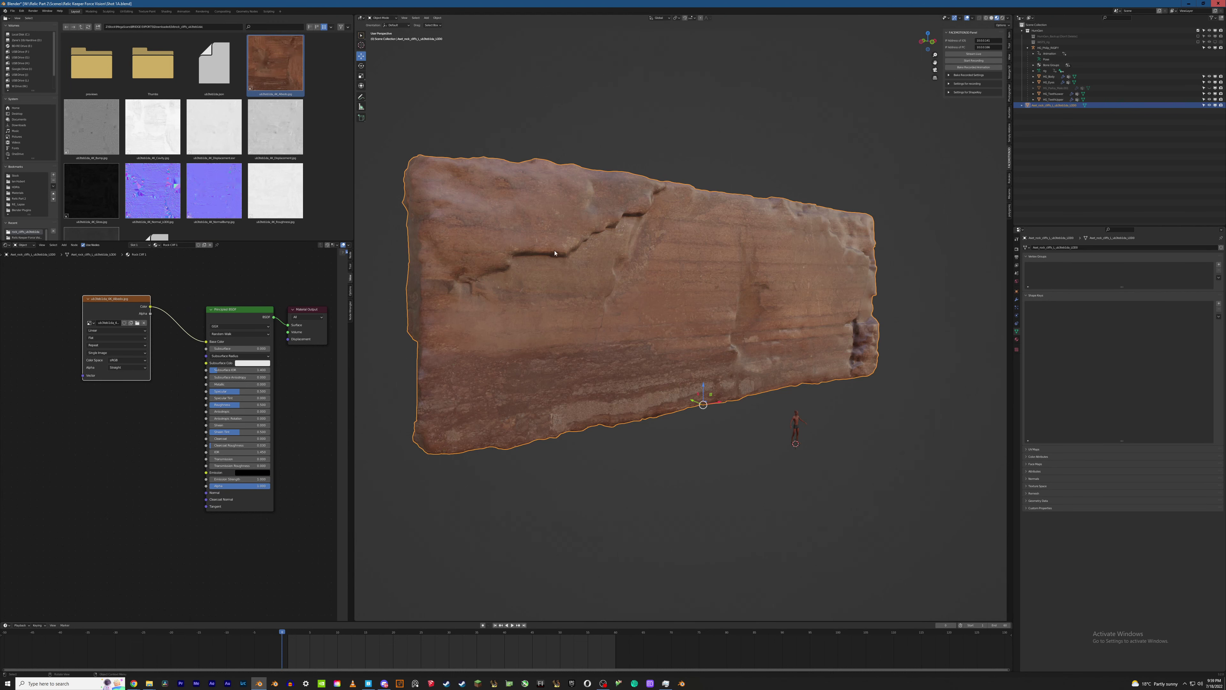
middle_click_drag(535, 252, 563, 251)
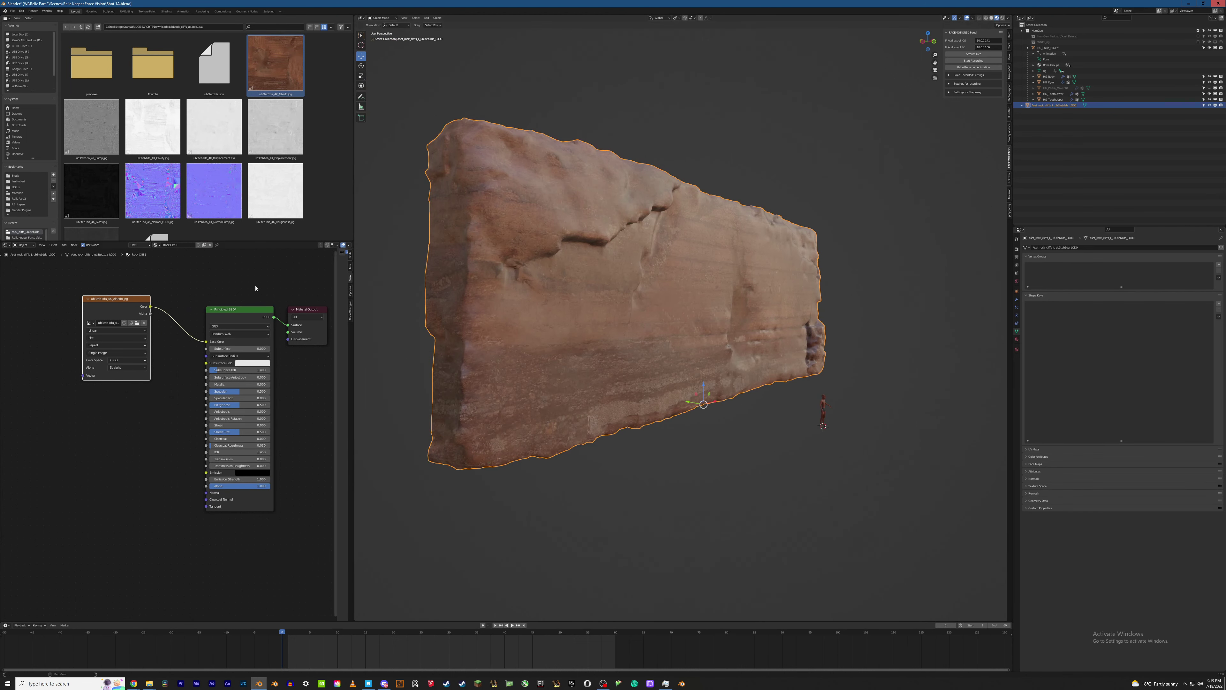
middle_click_drag(166, 292, 184, 277)
mouse_move(154, 284)
left_mouse_down()
mouse_move(136, 284)
mouse_move(142, 304)
left_mouse_up()
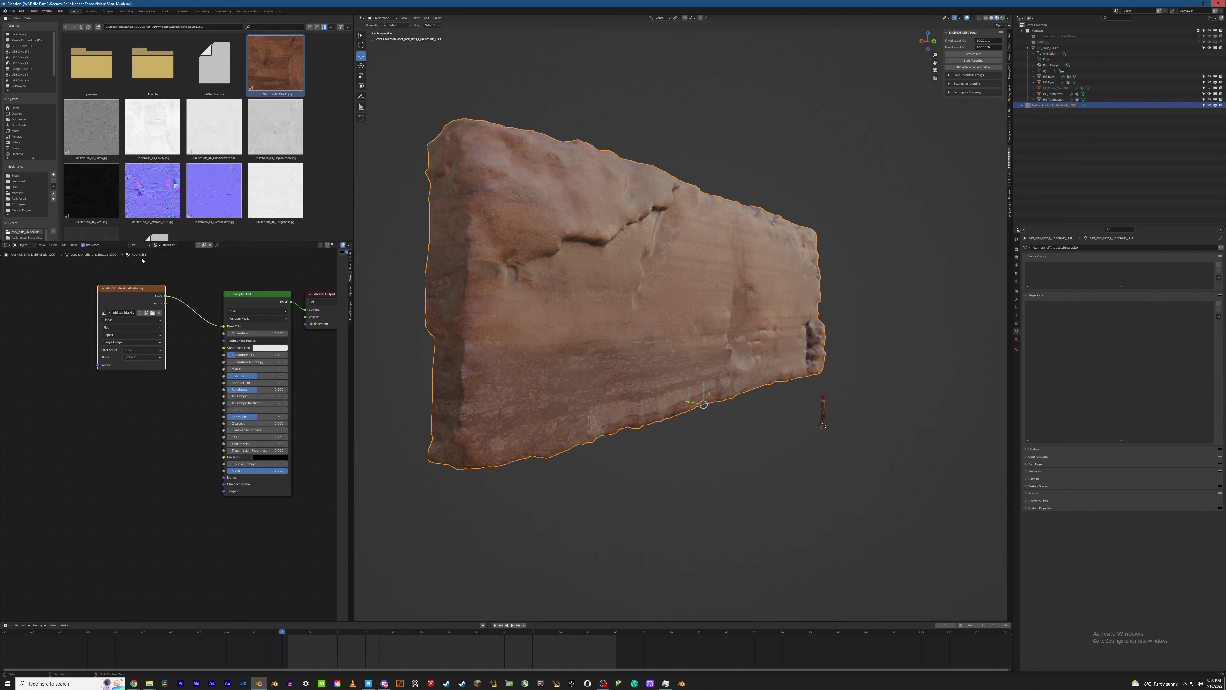
left_click_drag(153, 191, 142, 463)
middle_click_drag(594, 313, 595, 343)
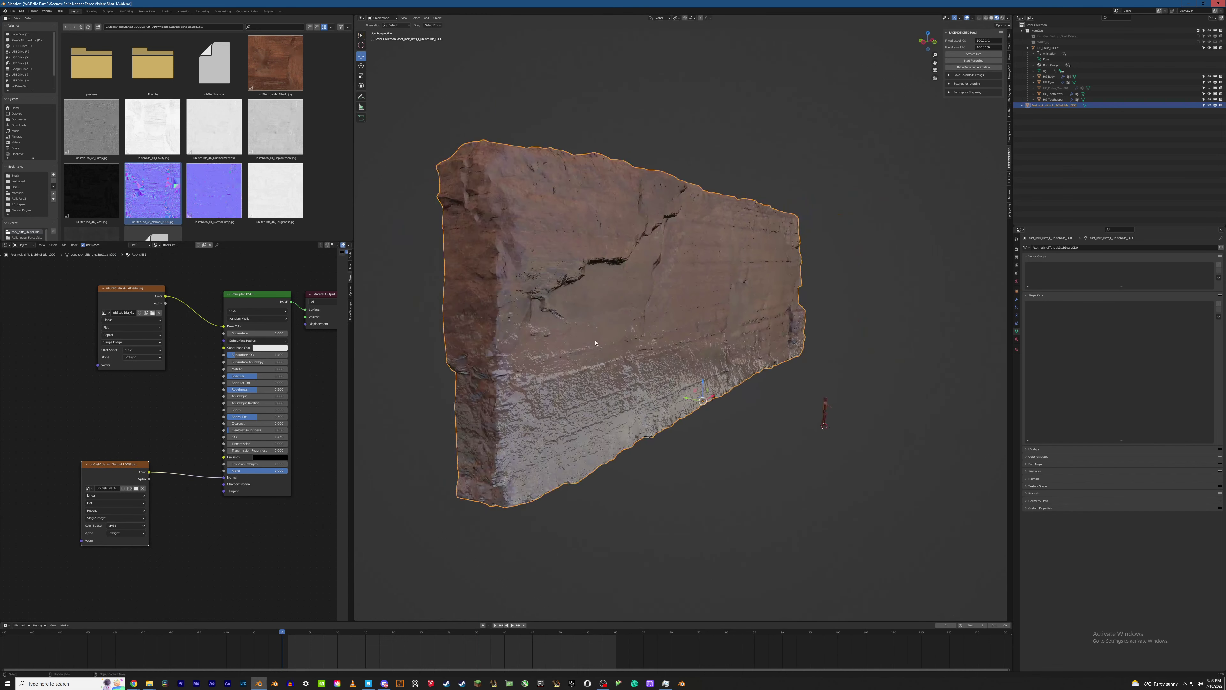
Set the normal texture's color space to Non-Color and insert a Normal Map node between it and the Principled BSDF
left_click(122, 526)
left_click(128, 560)
key("shift+a")
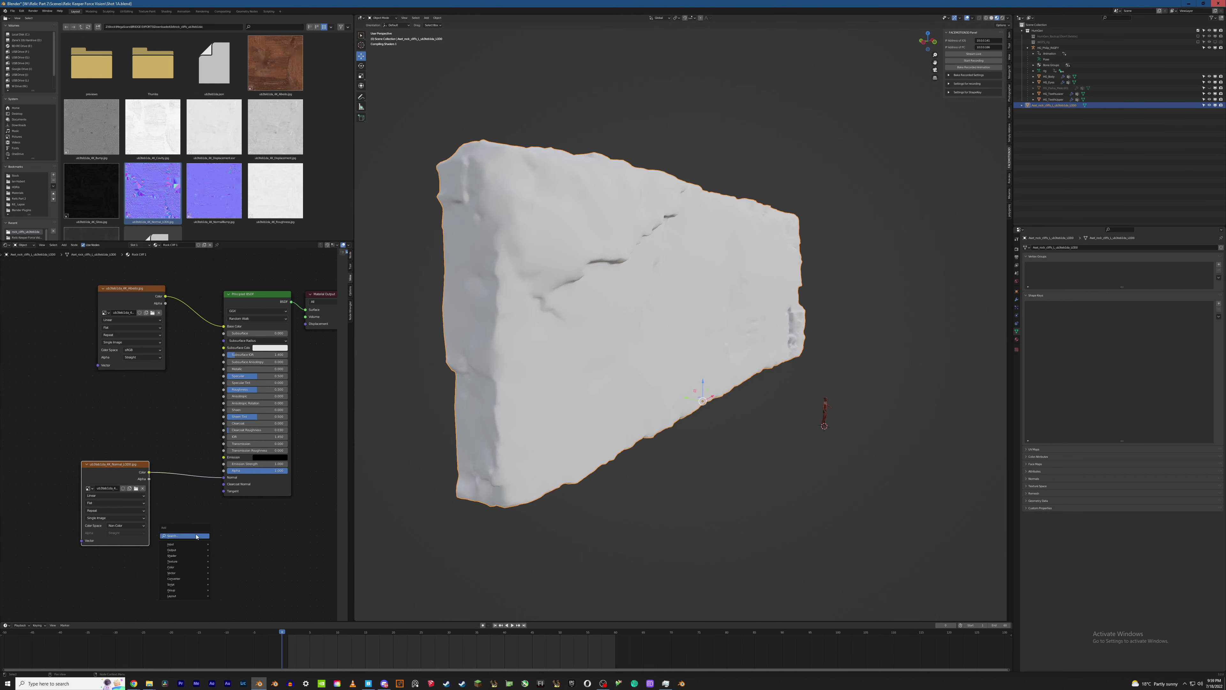
left_click(196, 534)
type("normal")
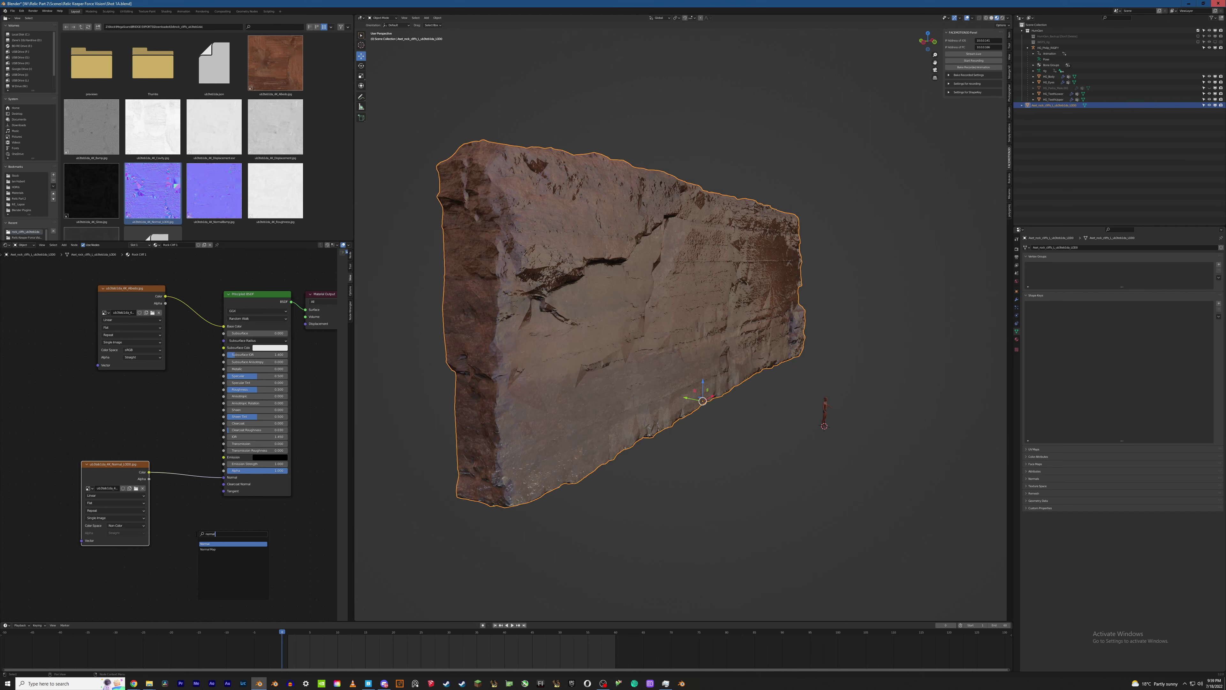
key("Down")
key("Return")
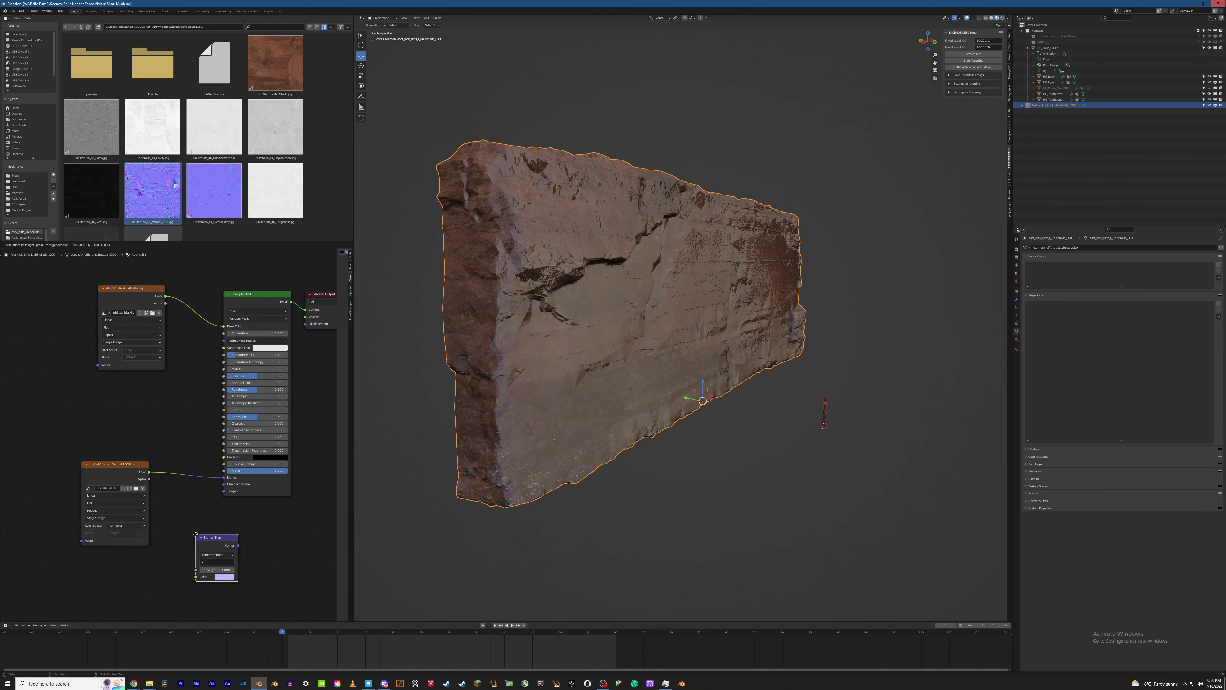
left_click(169, 471)
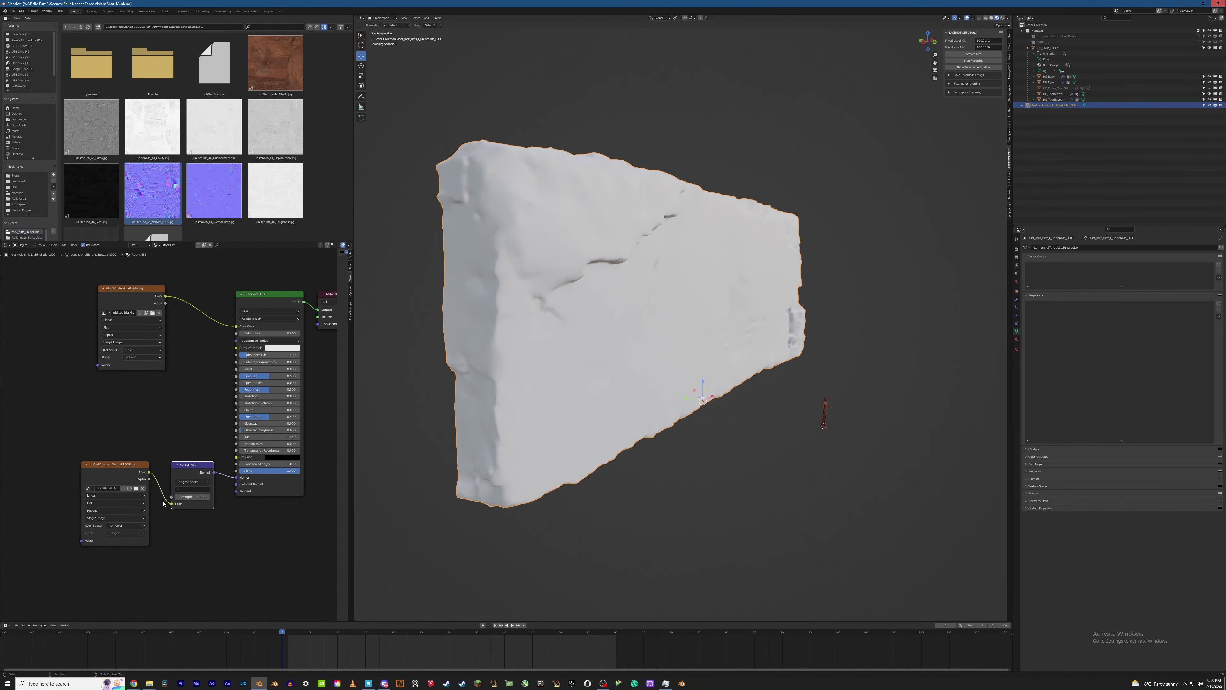
scroll(561, 385, "up", 5)
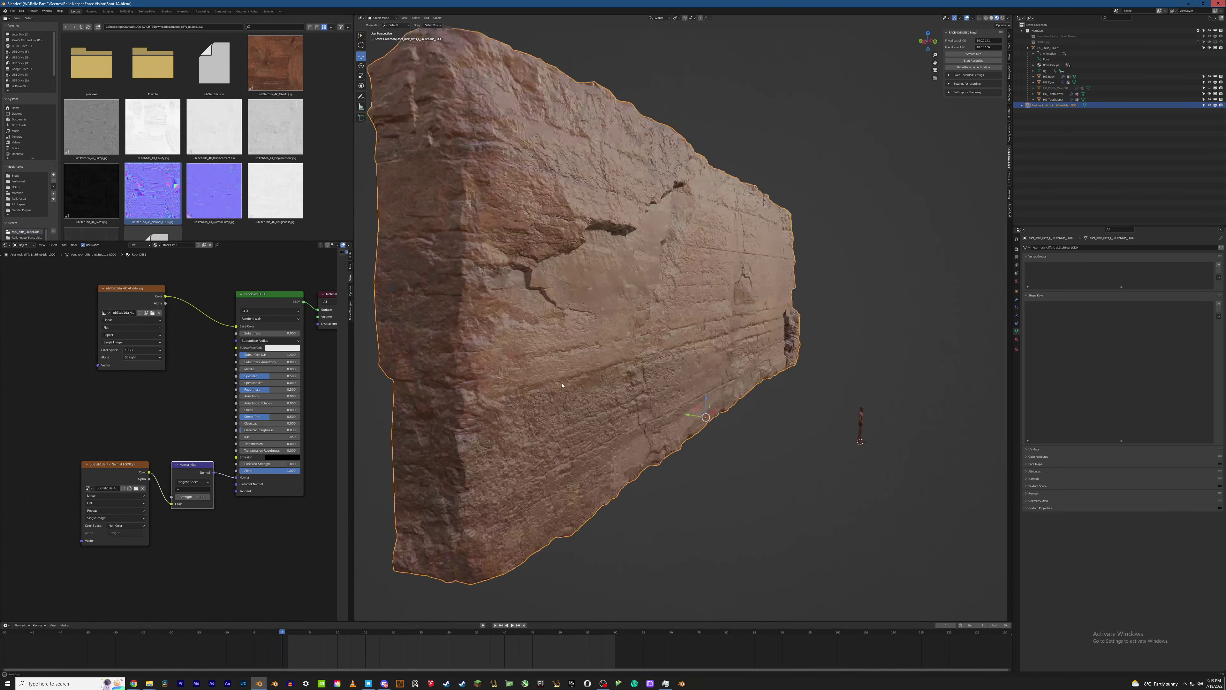
mouse_move(561, 385)
middle_mouse_down()
mouse_move(463, 377)
mouse_move(541, 372)
middle_mouse_up()
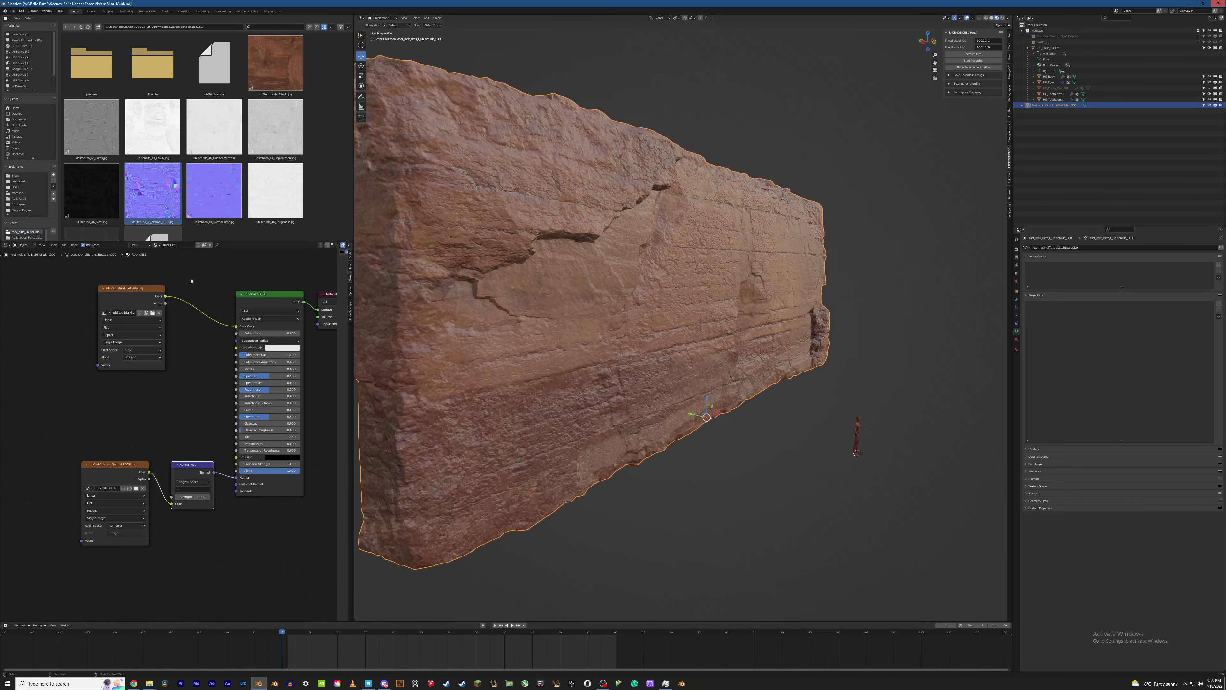
Connect the albedo texture's Color to the Principled BSDF's Roughness and insert a ColorRamp node on that link
left_click_drag(146, 293, 237, 391)
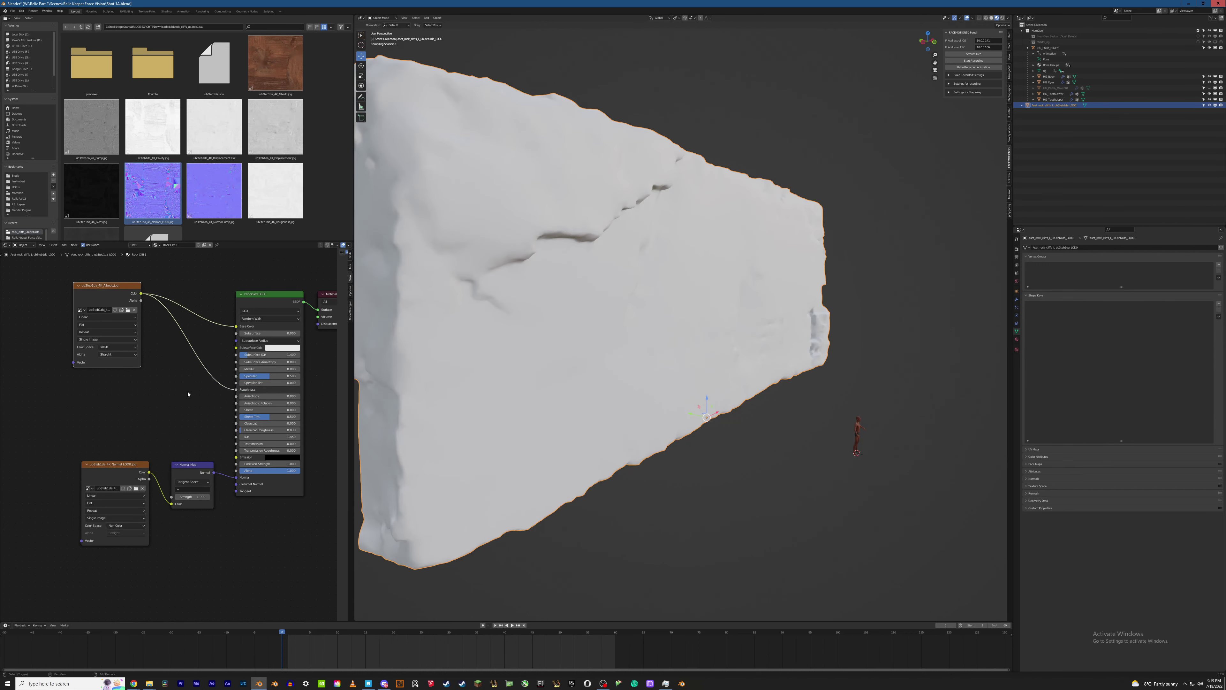
key("shift+a")
type("colo")
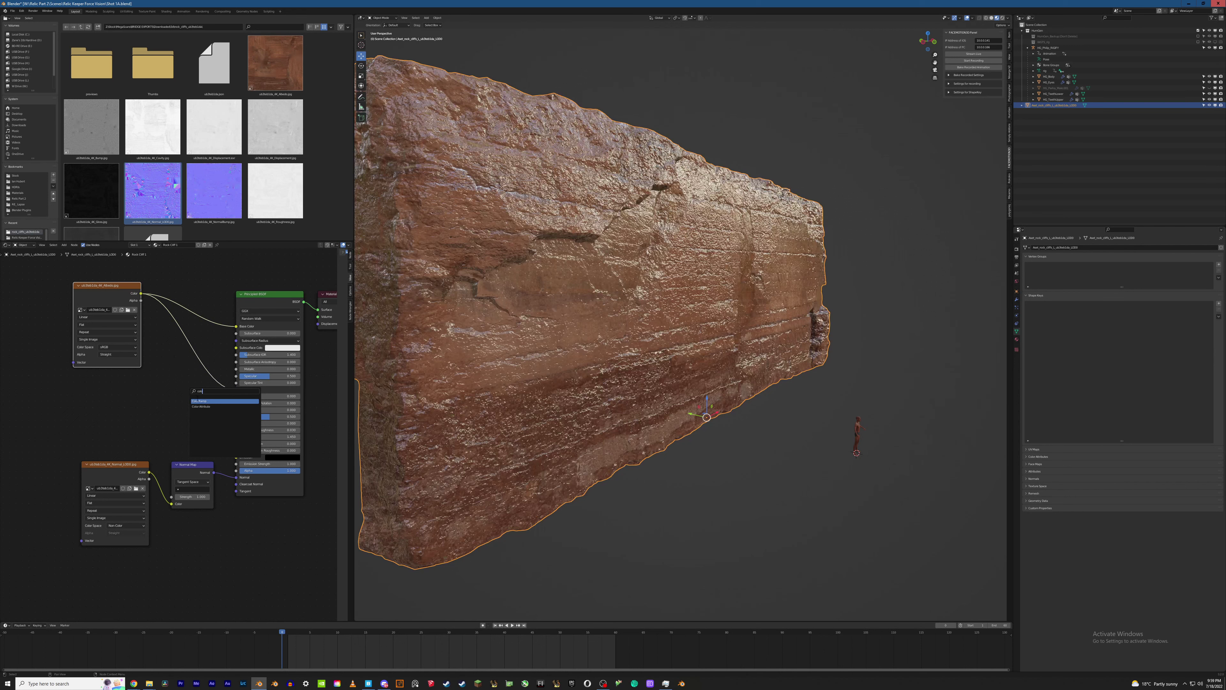
key("Return")
left_click(203, 356)
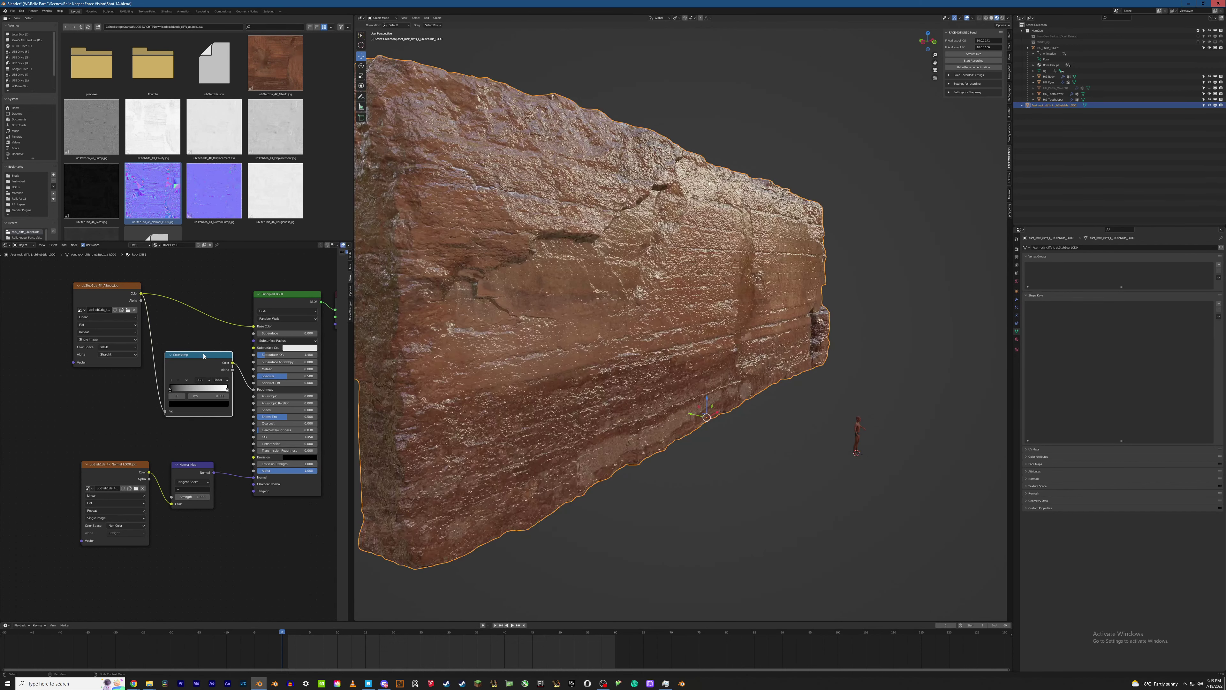
Move the ColorRamp's white stop to position 0.099 to raise the rock's roughness
left_click(204, 356, "ctrl+shift")
middle_click_drag(560, 304, 672, 254)
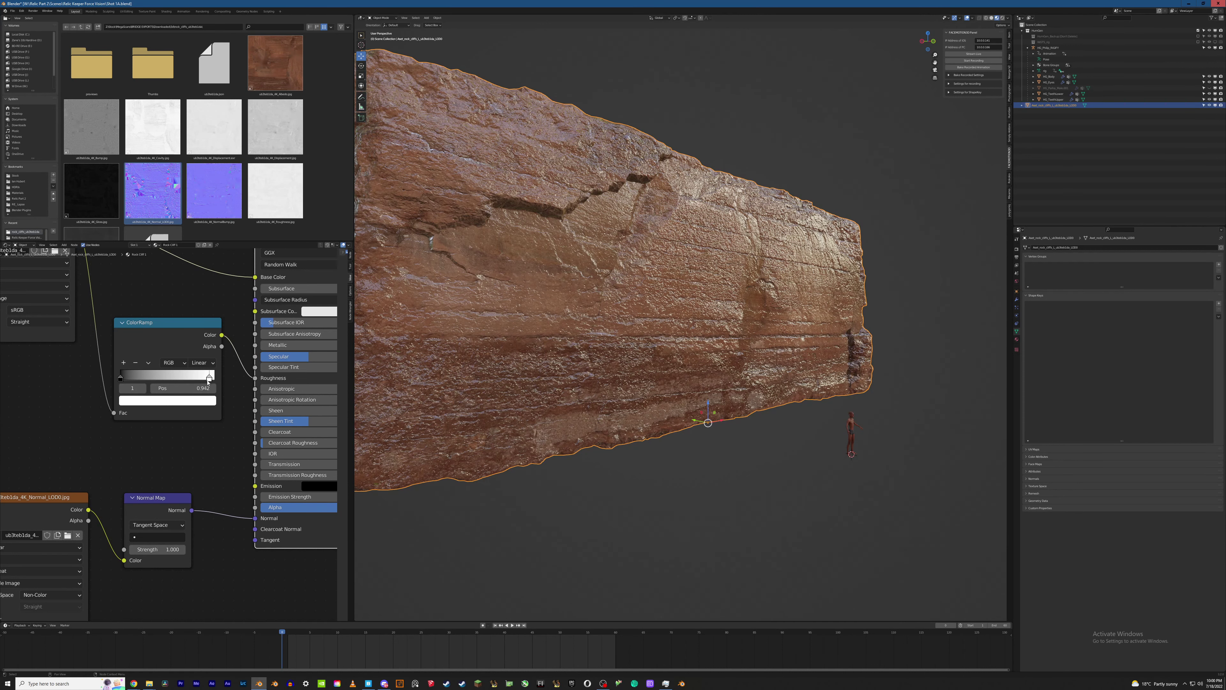
left_click_drag(214, 378, 127, 393)
middle_click_drag(448, 370, 488, 362)
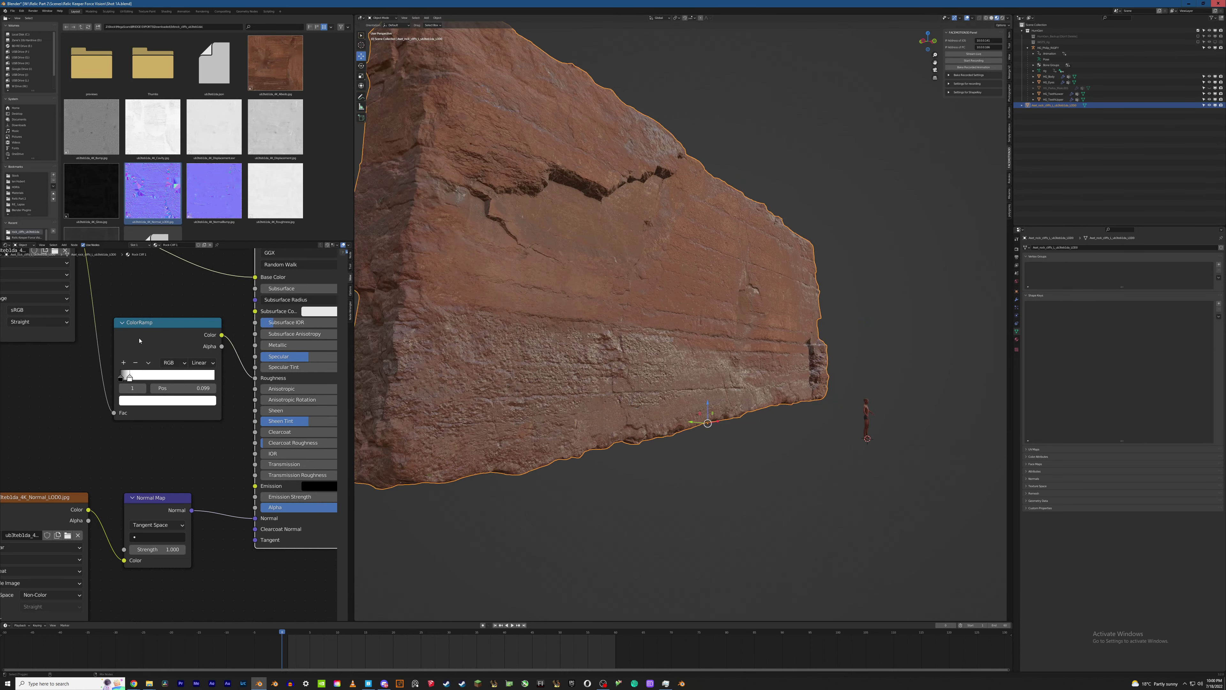
Preview the ColorRamp's output on the rock, inspect the surface, and restore the Principled BSDF as the material output
left_click(155, 327, "ctrl+shift")
middle_click_drag(589, 299, 671, 261)
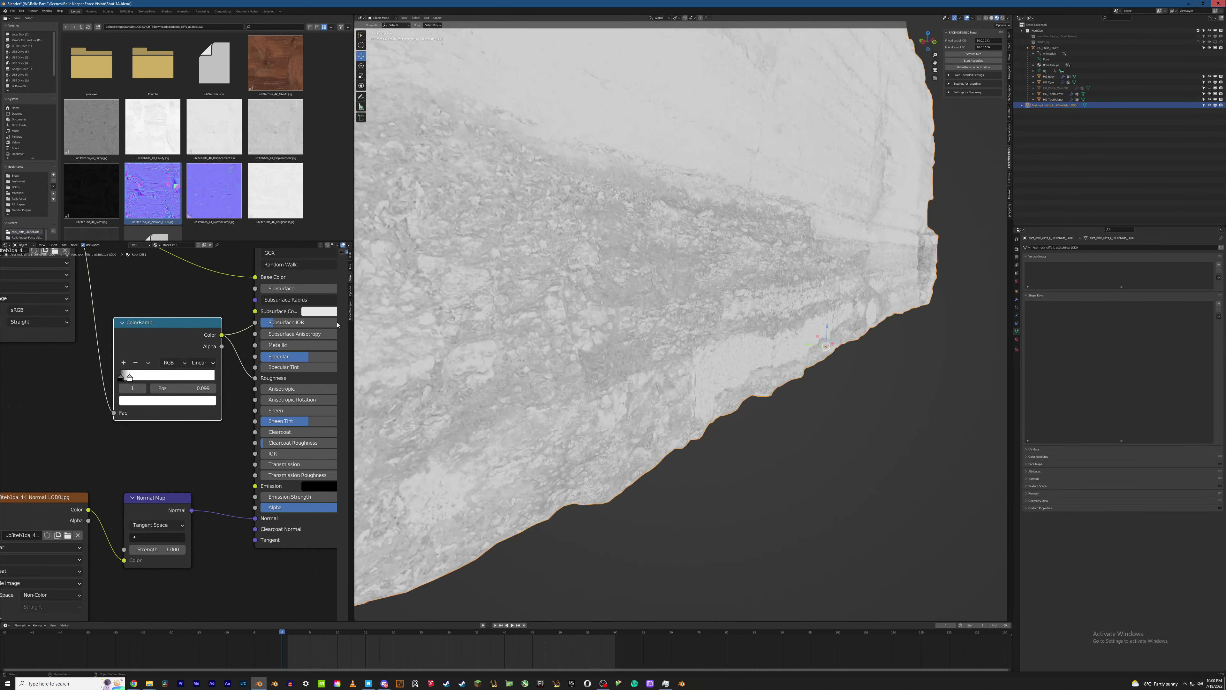
middle_click_drag(649, 145, 680, 231)
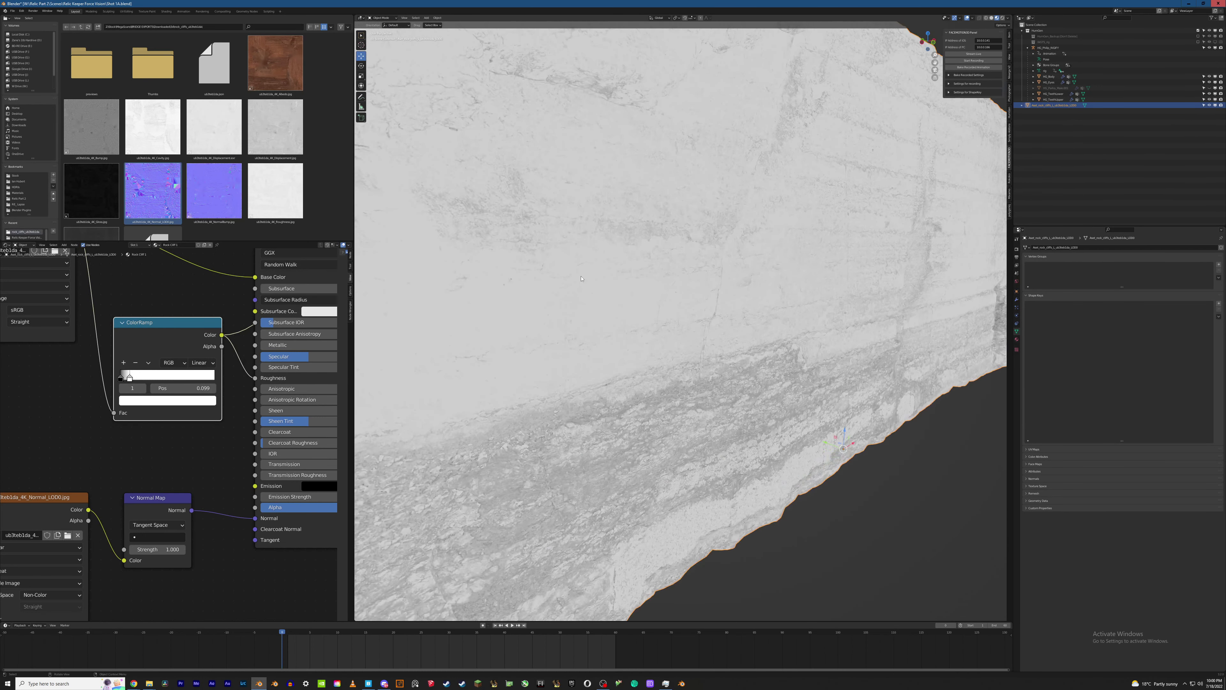
scroll(280, 277, "down", 2)
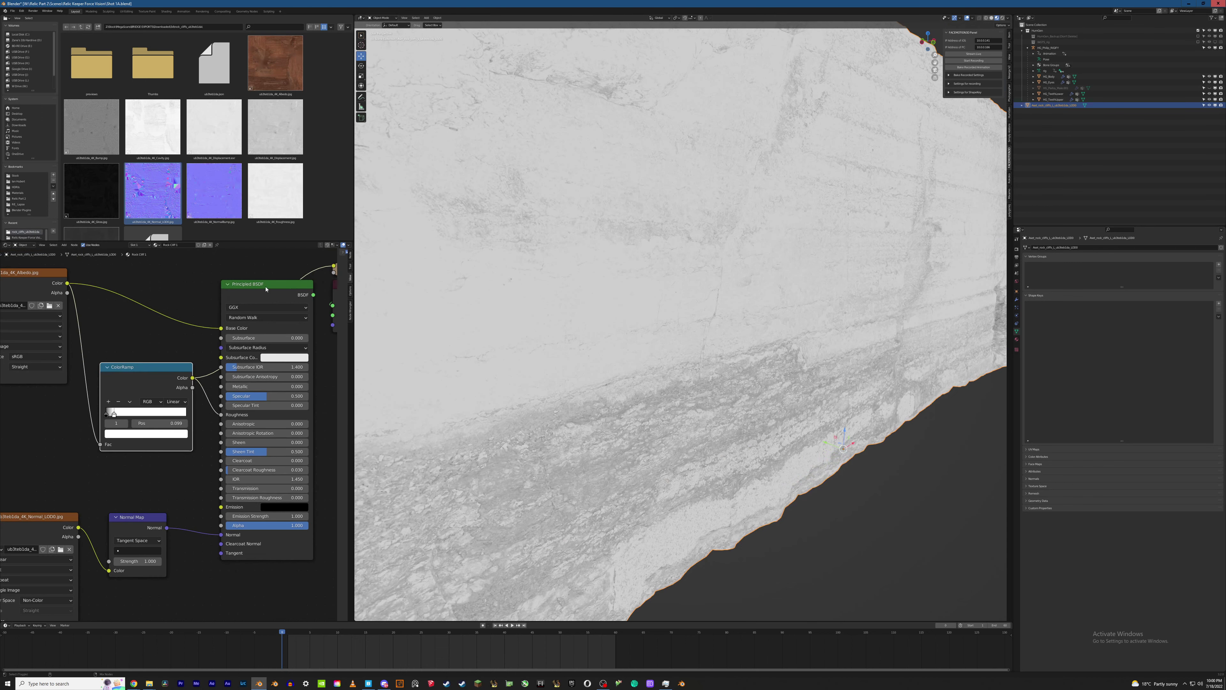
left_click(271, 290, "ctrl+shift")
middle_click_drag(622, 331, 657, 358)
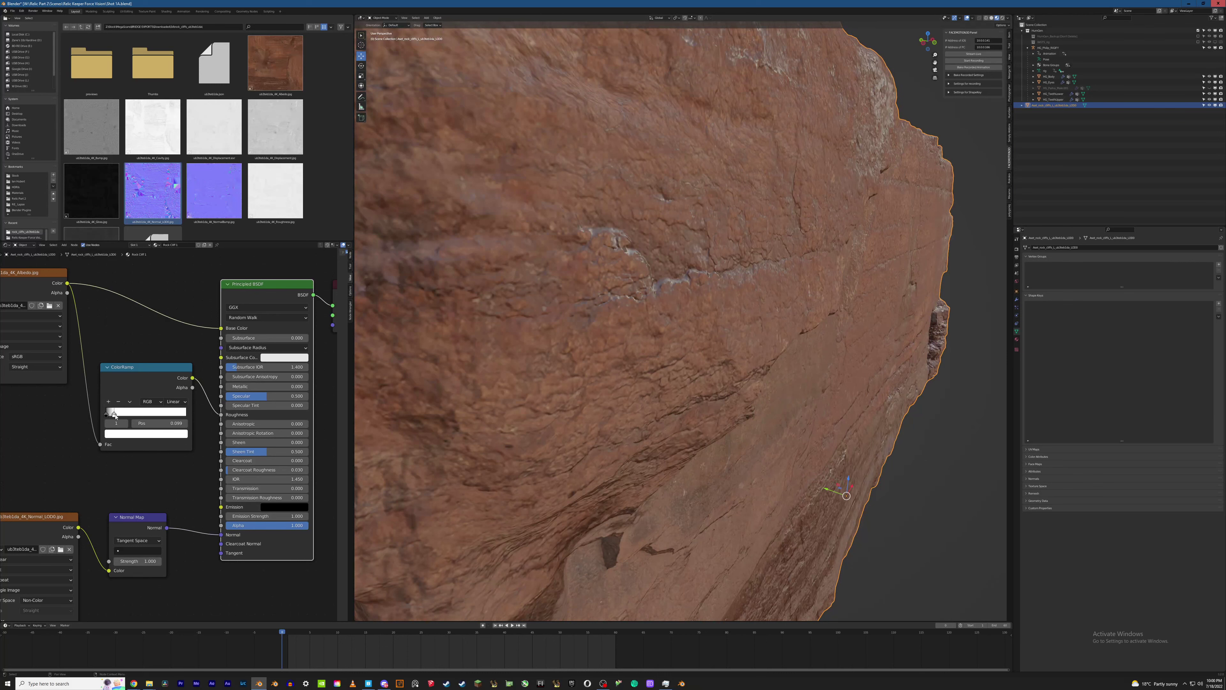
Move the ColorRamp's white stop to about 0.18 and check the rock's shine from several angles
left_click_drag(116, 415, 122, 417)
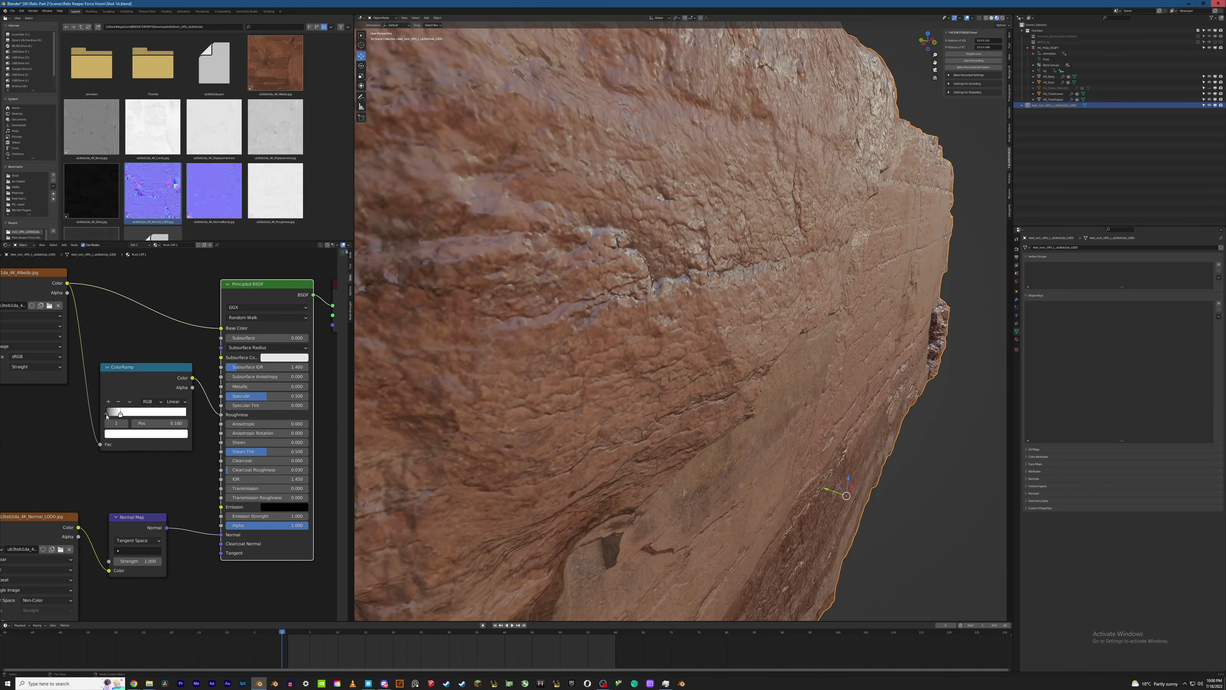
middle_click_drag(107, 416, 145, 416)
scroll(63, 275, "down", 3)
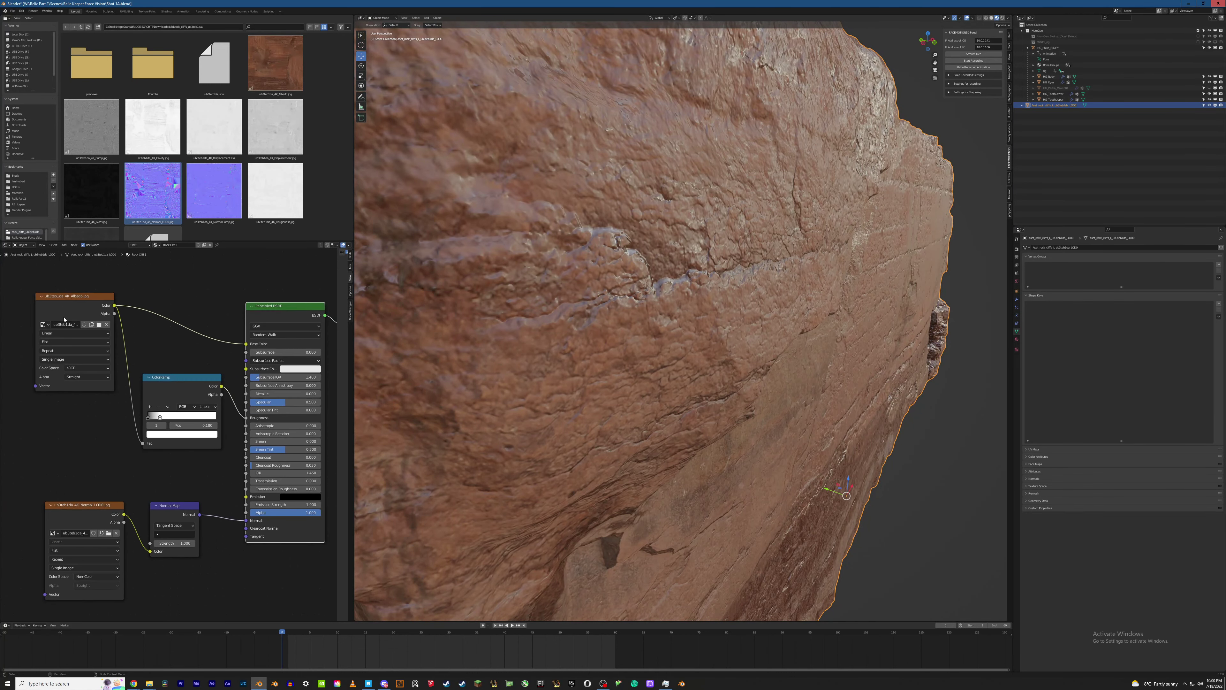
scroll(698, 389, "down", 10)
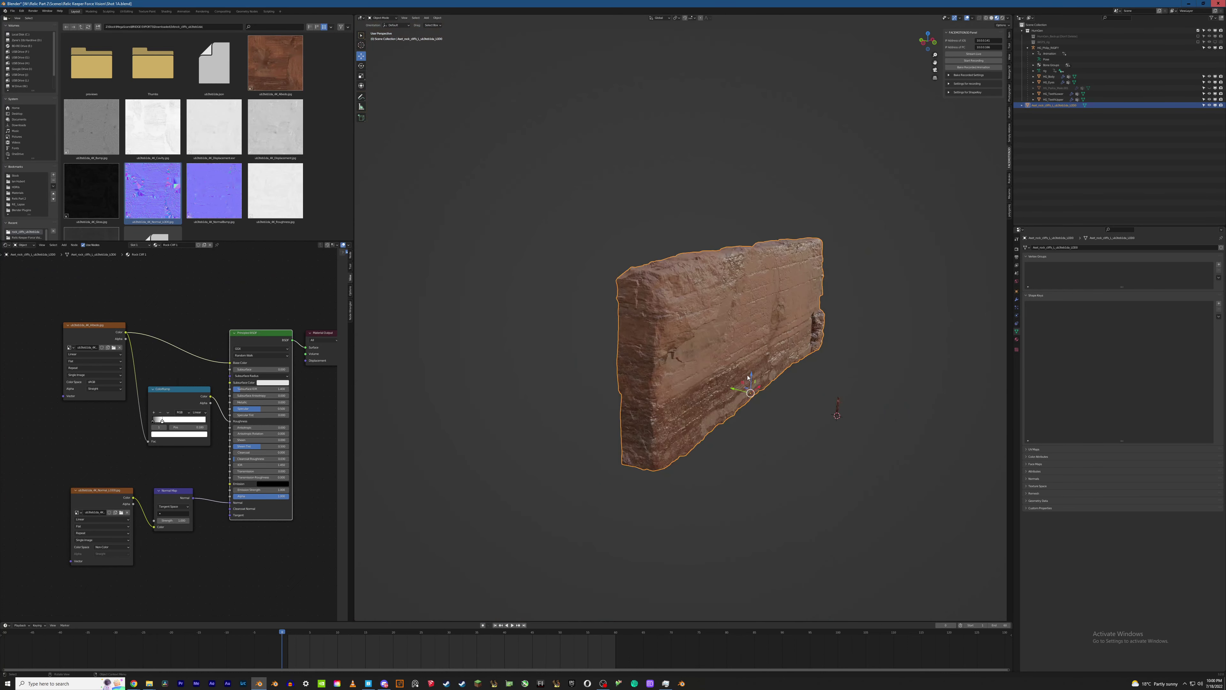
middle_click_drag(698, 390, 721, 342)
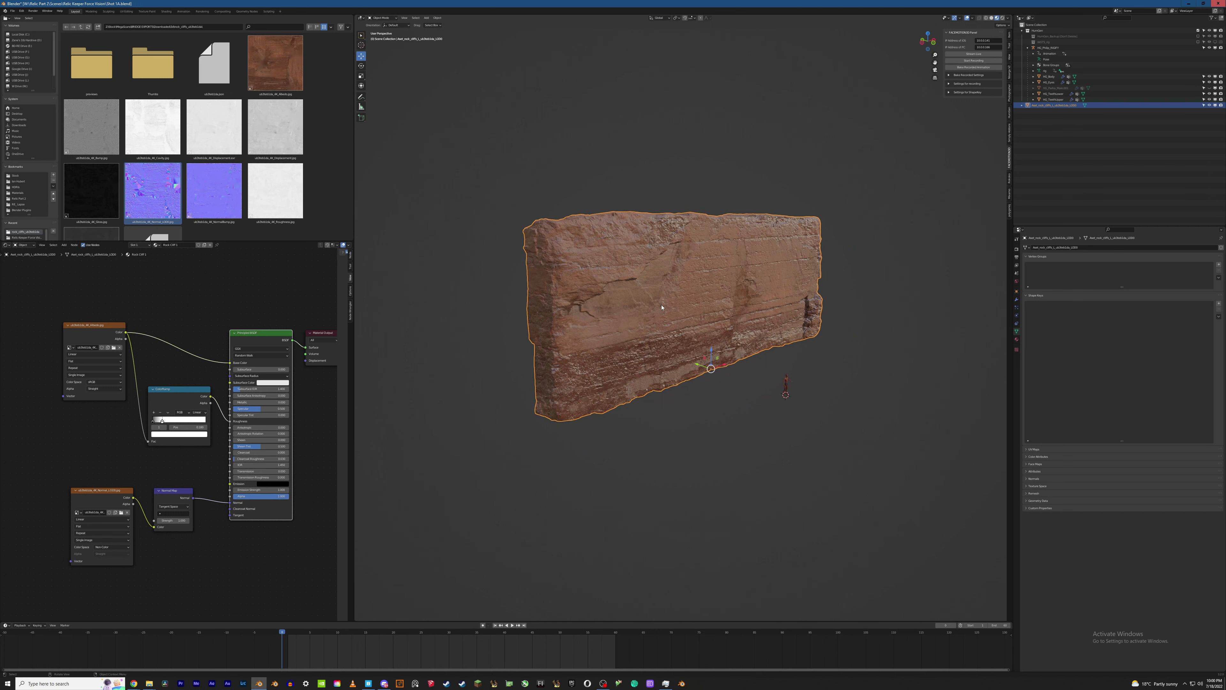
middle_click_drag(807, 343, 713, 284)
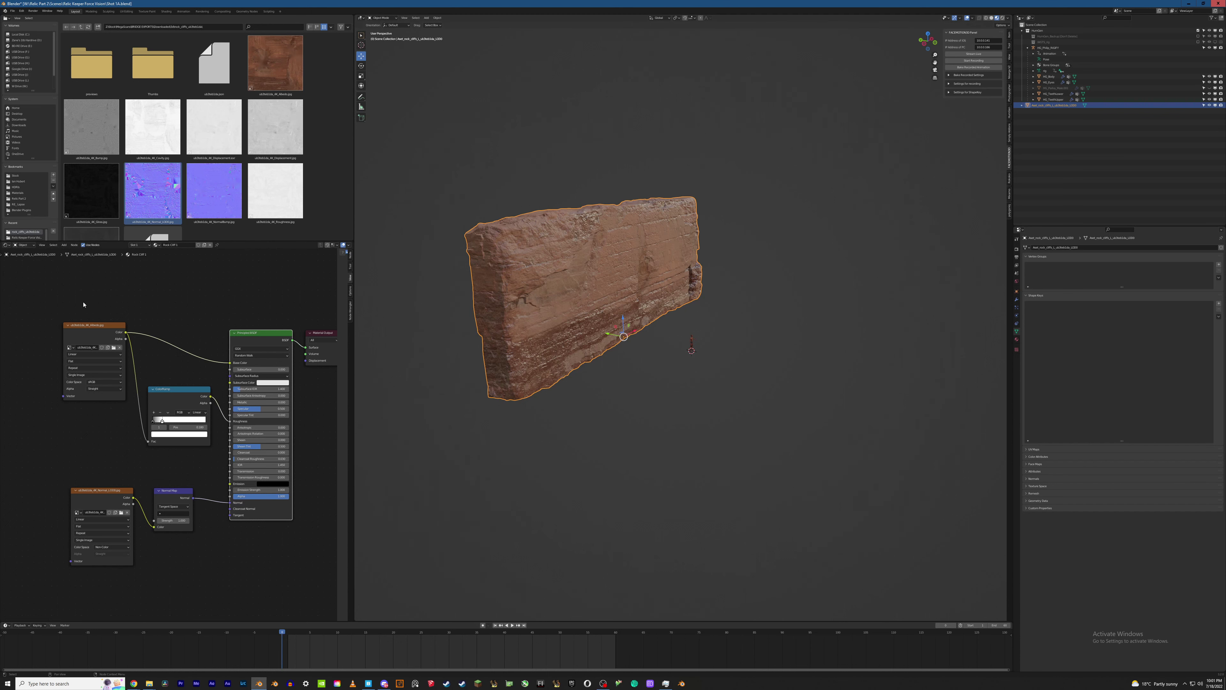
Select the two image textures, the ColorRamp and the Normal Map node together and shift them slightly
left_click_drag(83, 304, 212, 566)
mouse_move(99, 327)
left_mouse_down()
mouse_move(101, 316)
mouse_move(98, 328)
left_mouse_up()
middle_click_drag(547, 286, 534, 311)
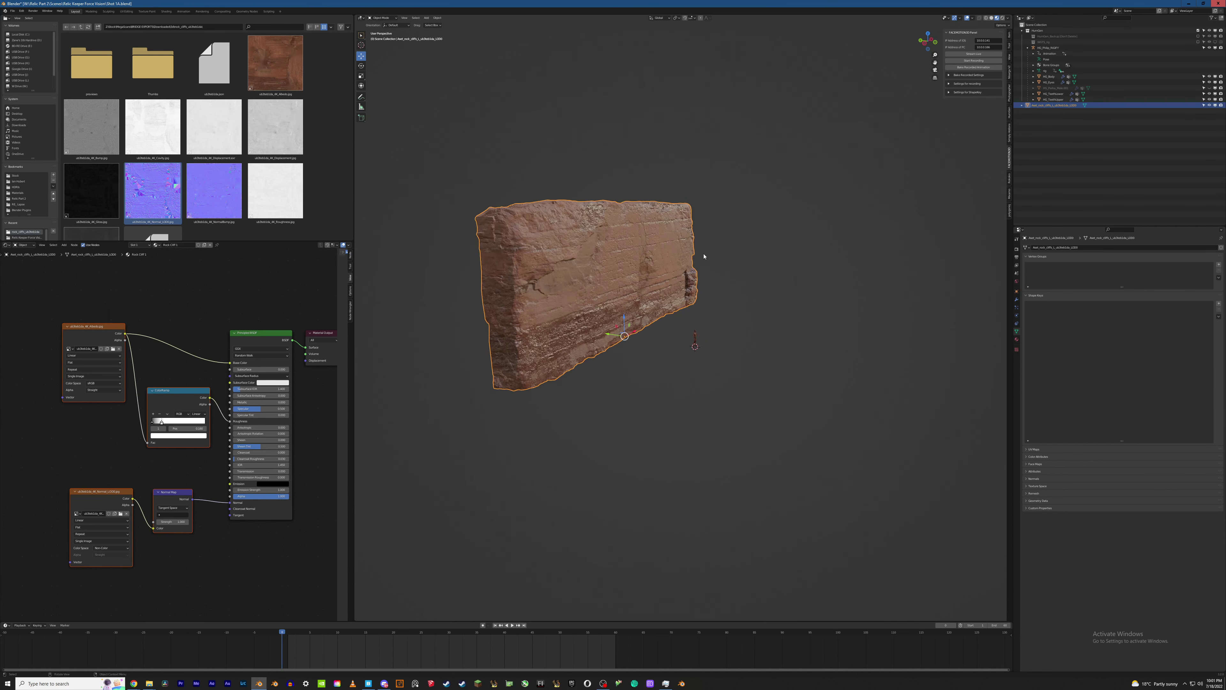
Lower the Principled BSDF's Specular and move the ColorRamp's white stop slightly further toward the high end
middle_click_drag(706, 255, 833, 298)
scroll(778, 319, "up", 8)
scroll(833, 298, "down", 1)
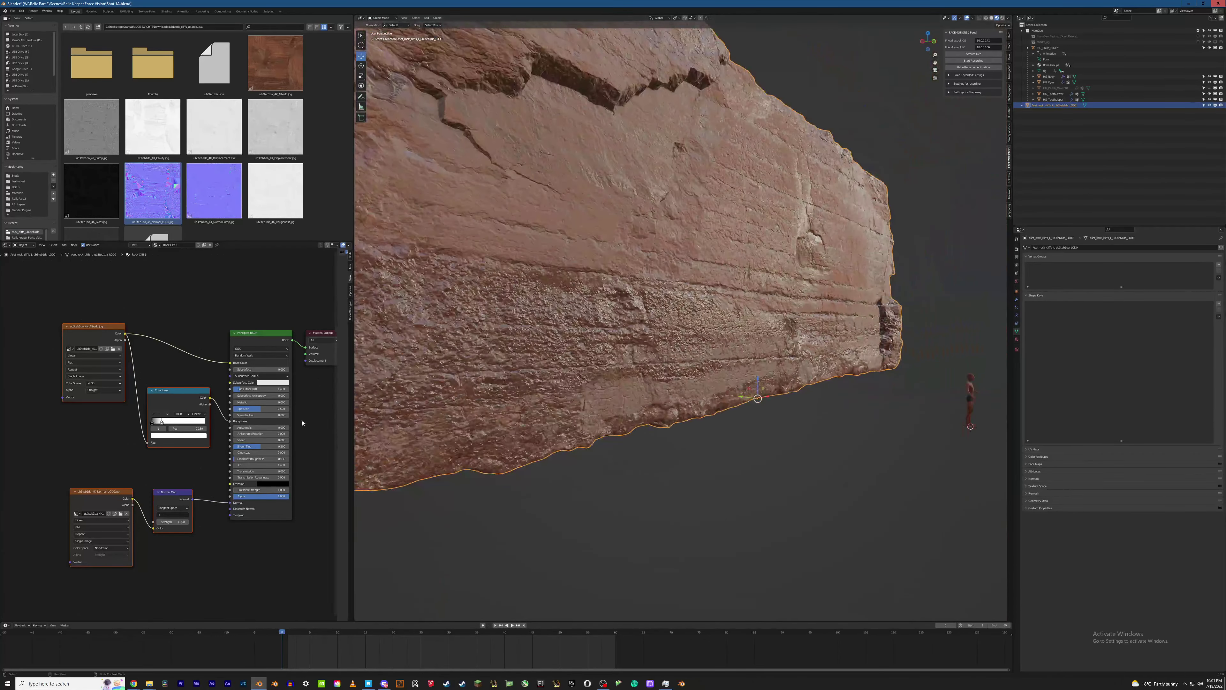
left_click_drag(263, 409, 249, 409)
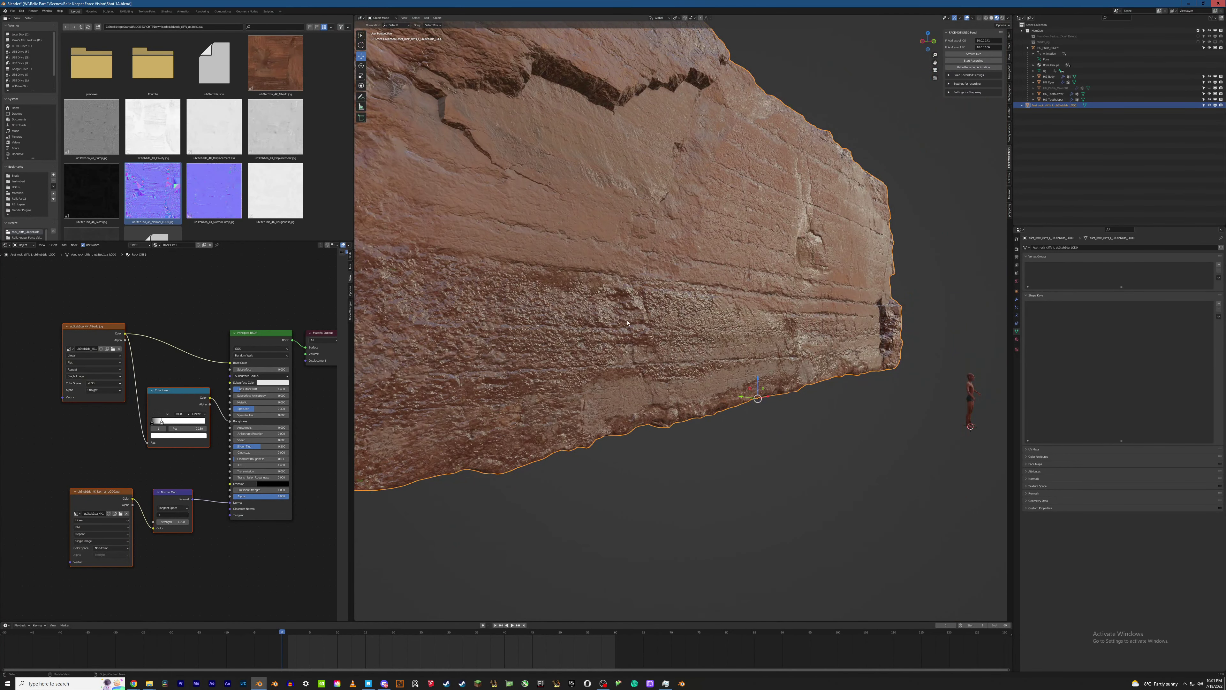
middle_click_drag(570, 358, 658, 334)
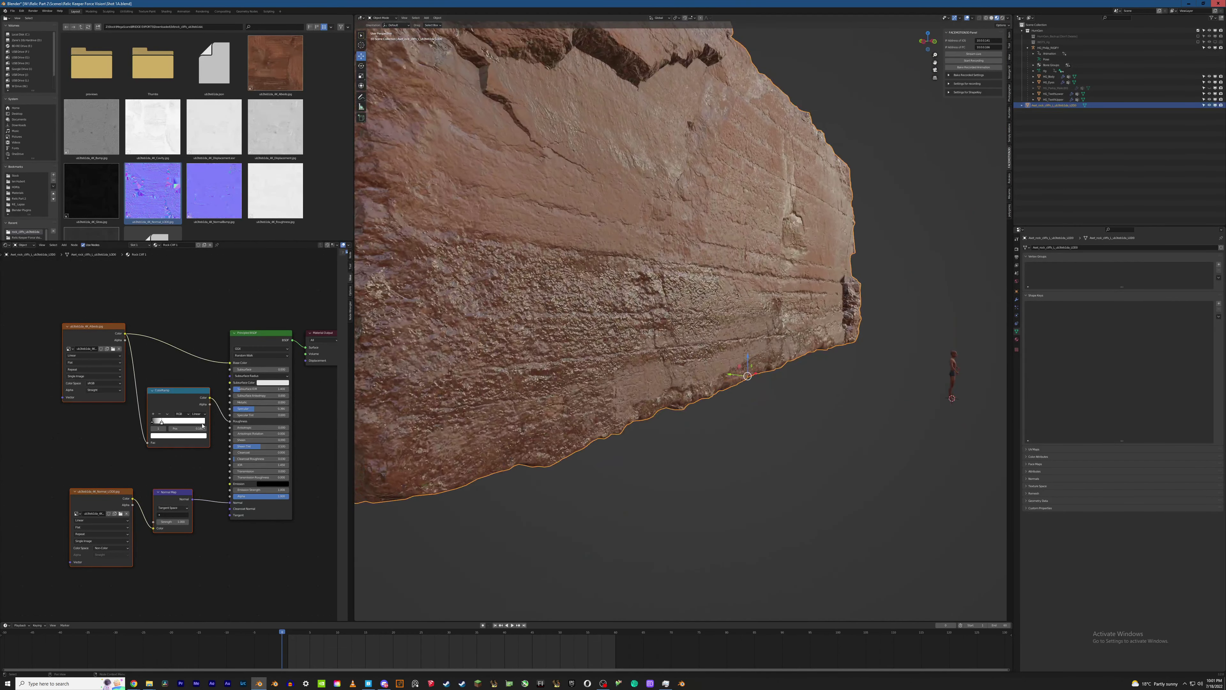
left_click_drag(161, 422, 167, 423)
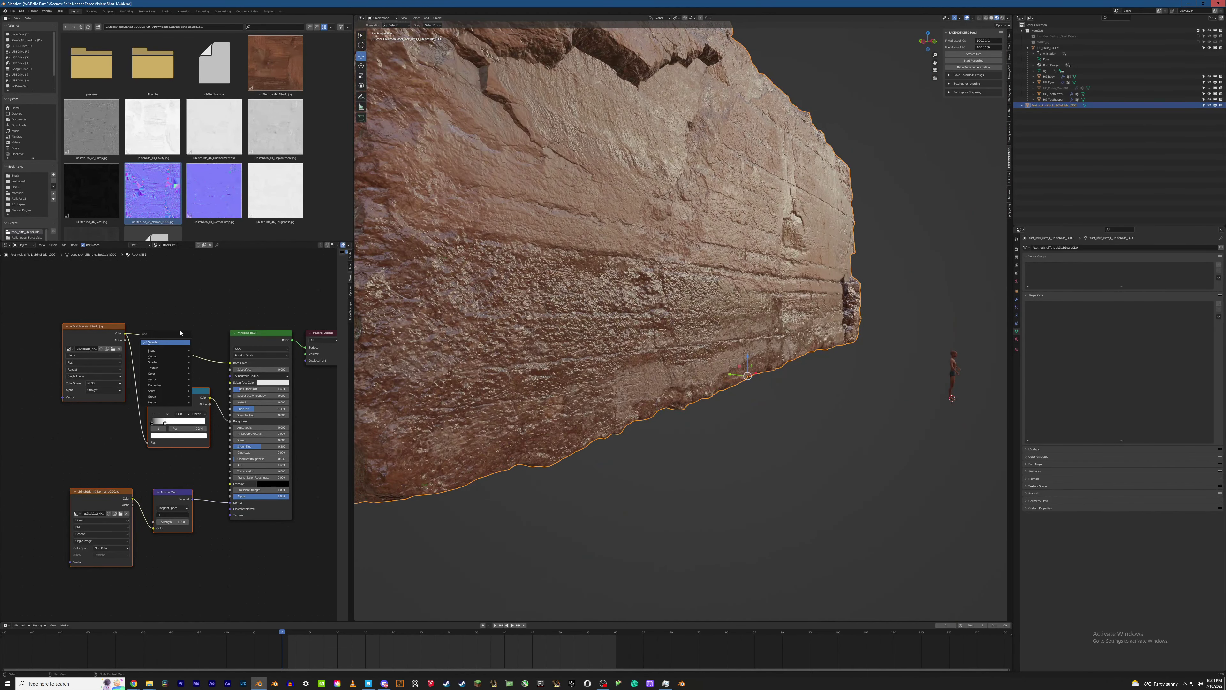
Insert a Hue Saturation Value node between the albedo texture and Base Color, and lower its Saturation to 0
key("shift+a")
left_click(191, 290)
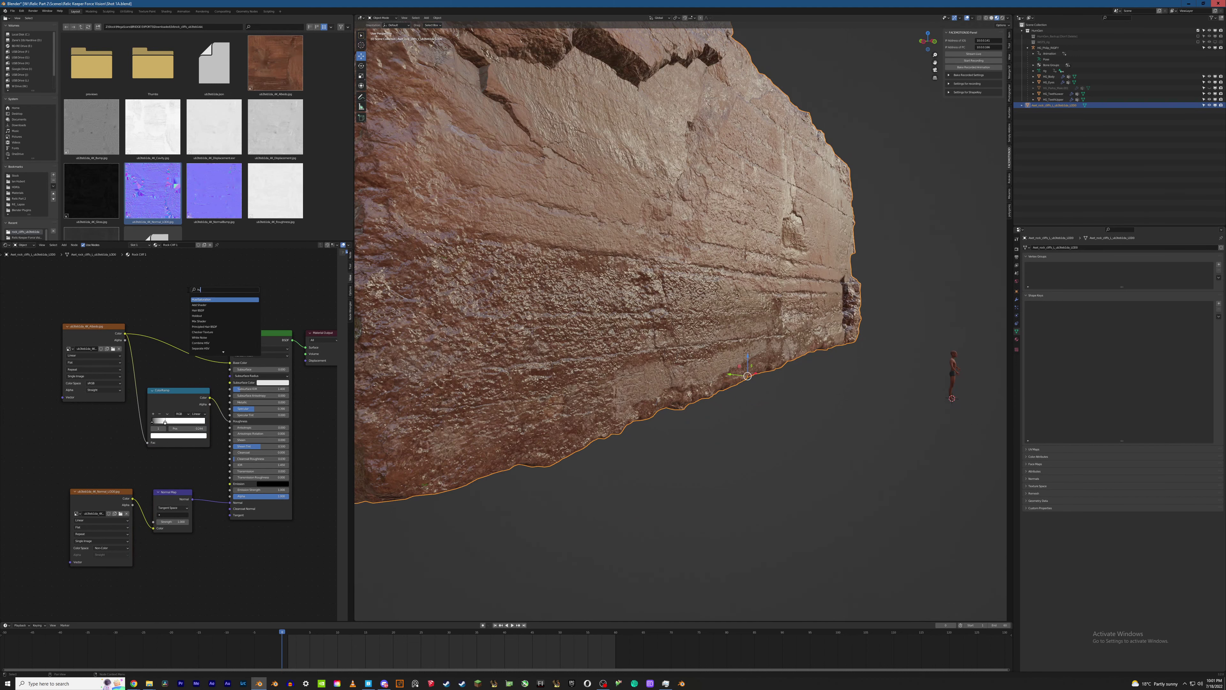
type("hu")
key("Return")
left_click(184, 337)
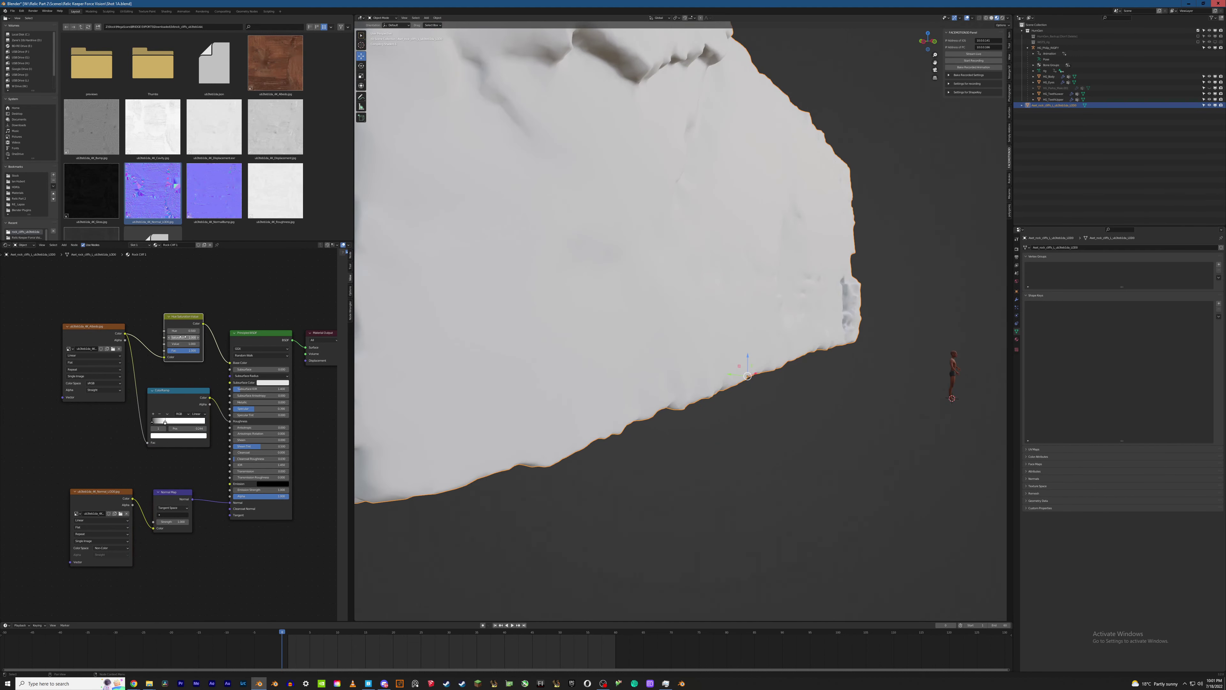
left_click_drag(189, 337, 164, 337)
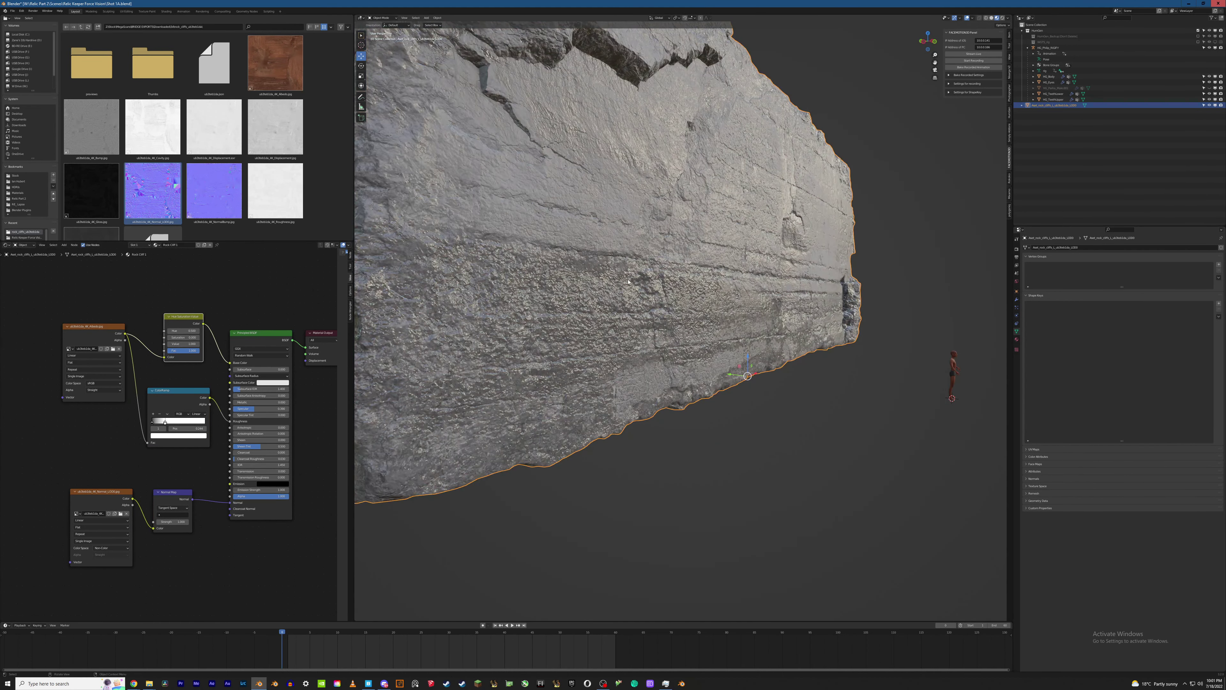
Darken the rock by lowering the Hue Saturation Value node's Value to about 0.4
middle_click_drag(704, 290, 668, 284)
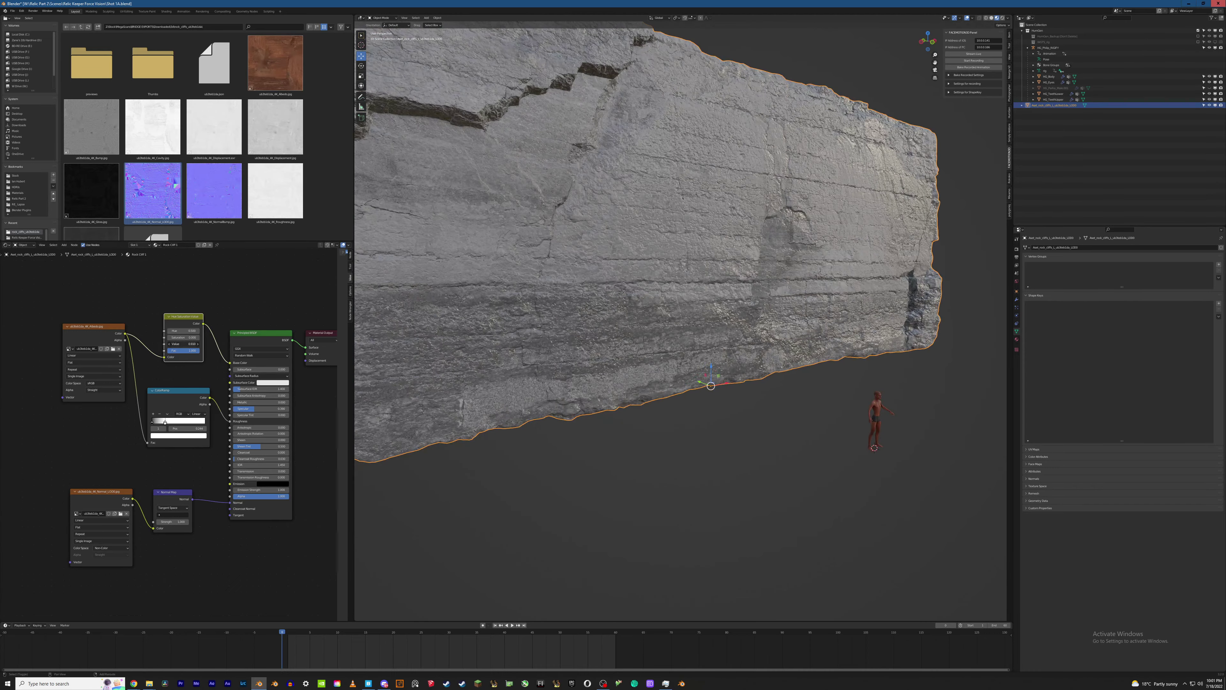
left_click_drag(186, 343, 167, 343)
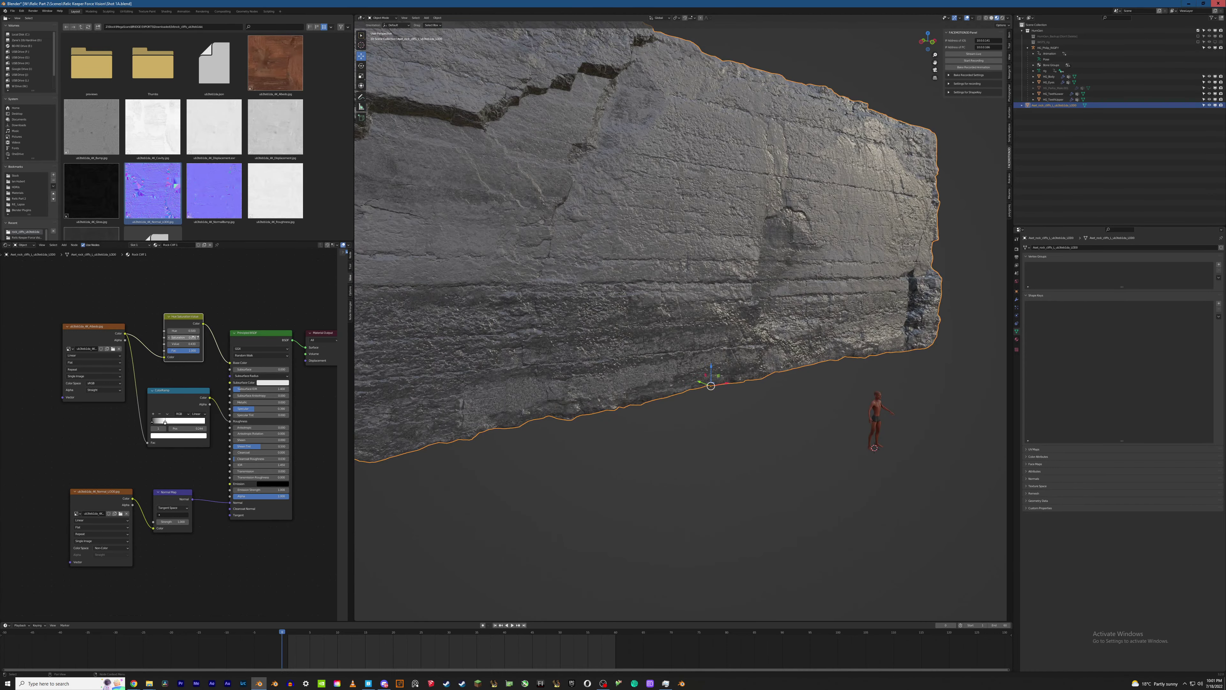
middle_click_drag(625, 302, 669, 297)
scroll(669, 297, "down", 1)
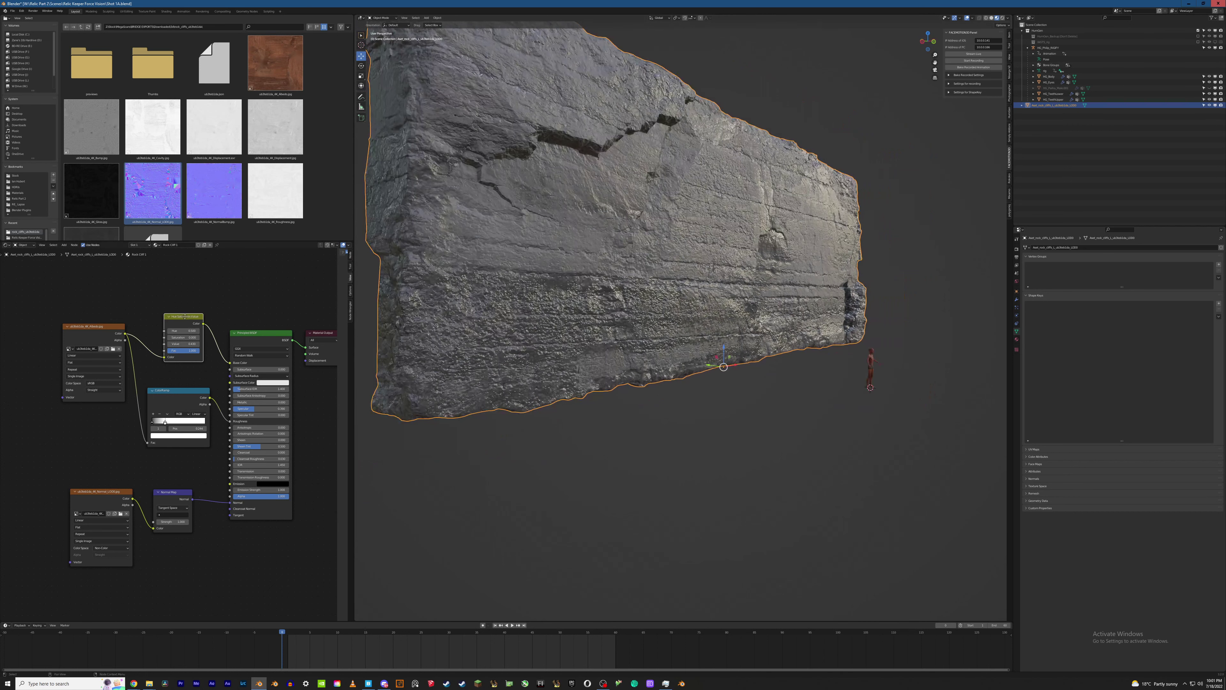
Insert a ColorRamp between the Hue Saturation Value node and Base Color, and check the rock's colour from another angle
left_click_drag(184, 317, 166, 317)
key("shift+a")
left_click(215, 303)
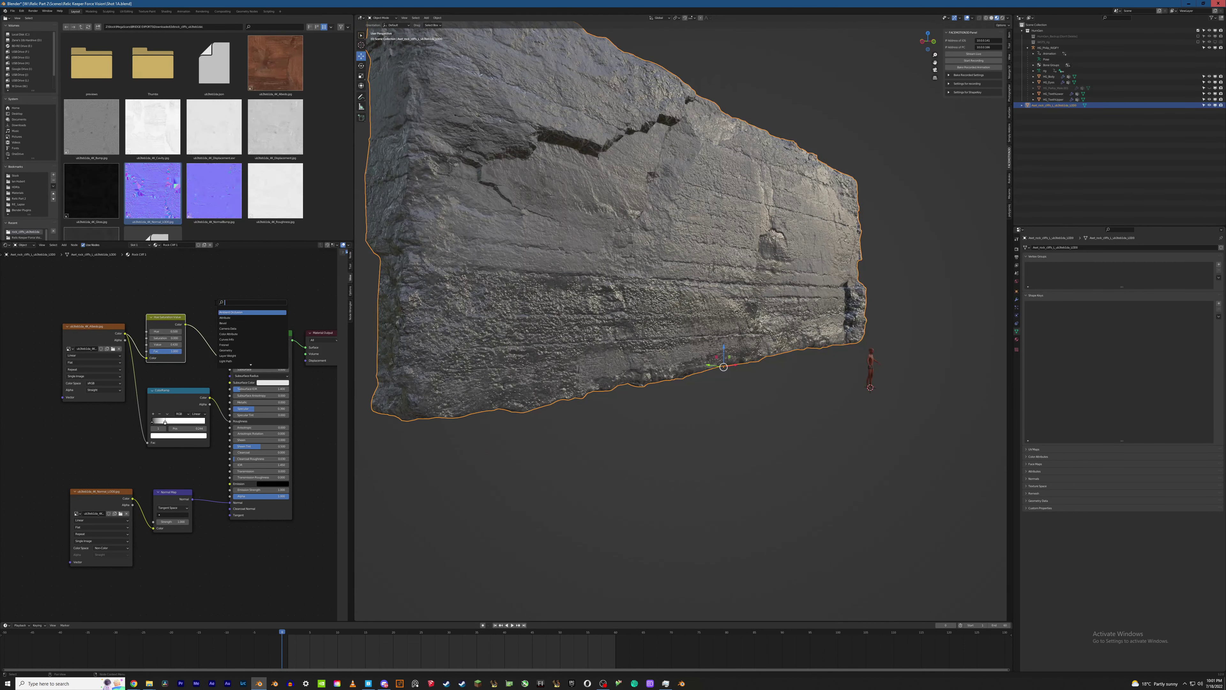
key("Return")
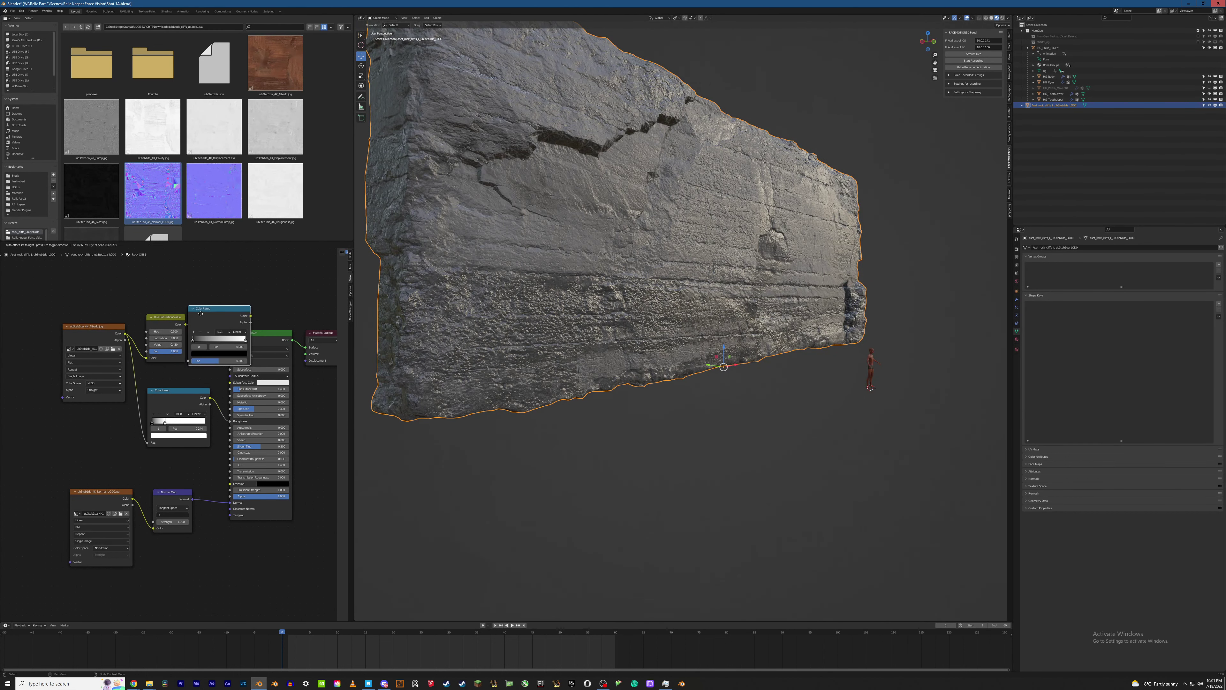
left_click(253, 334)
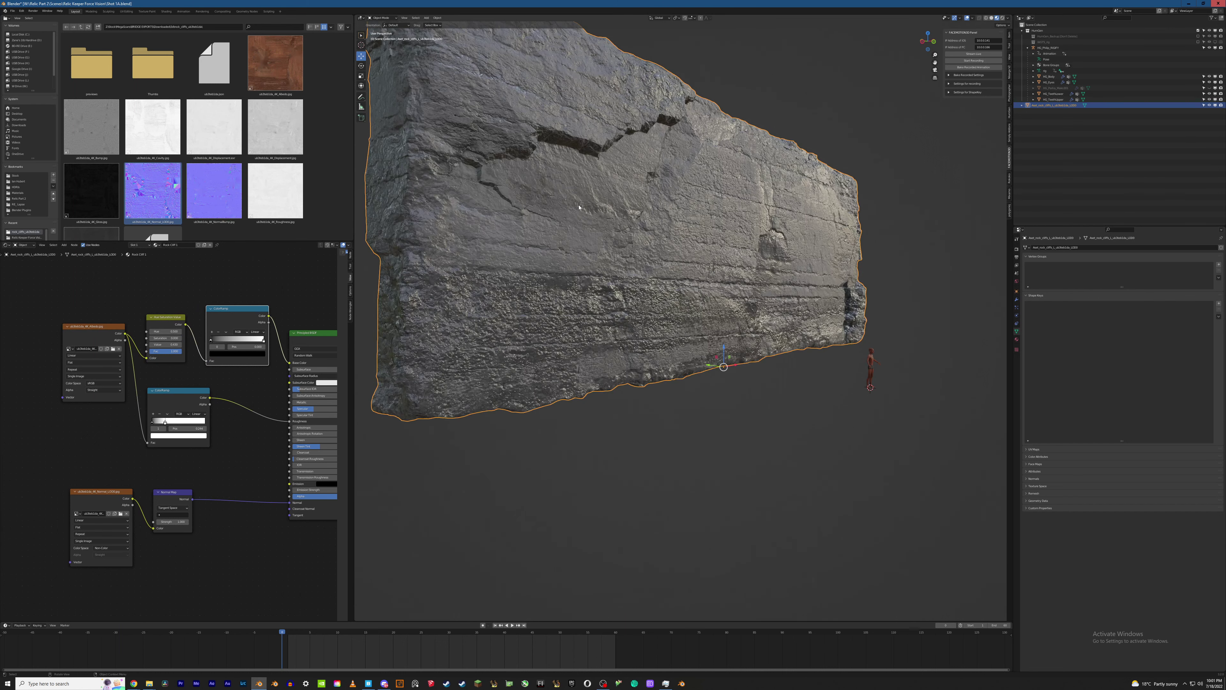
middle_click_drag(579, 207, 738, 126)
middle_click_drag(717, 250, 782, 255)
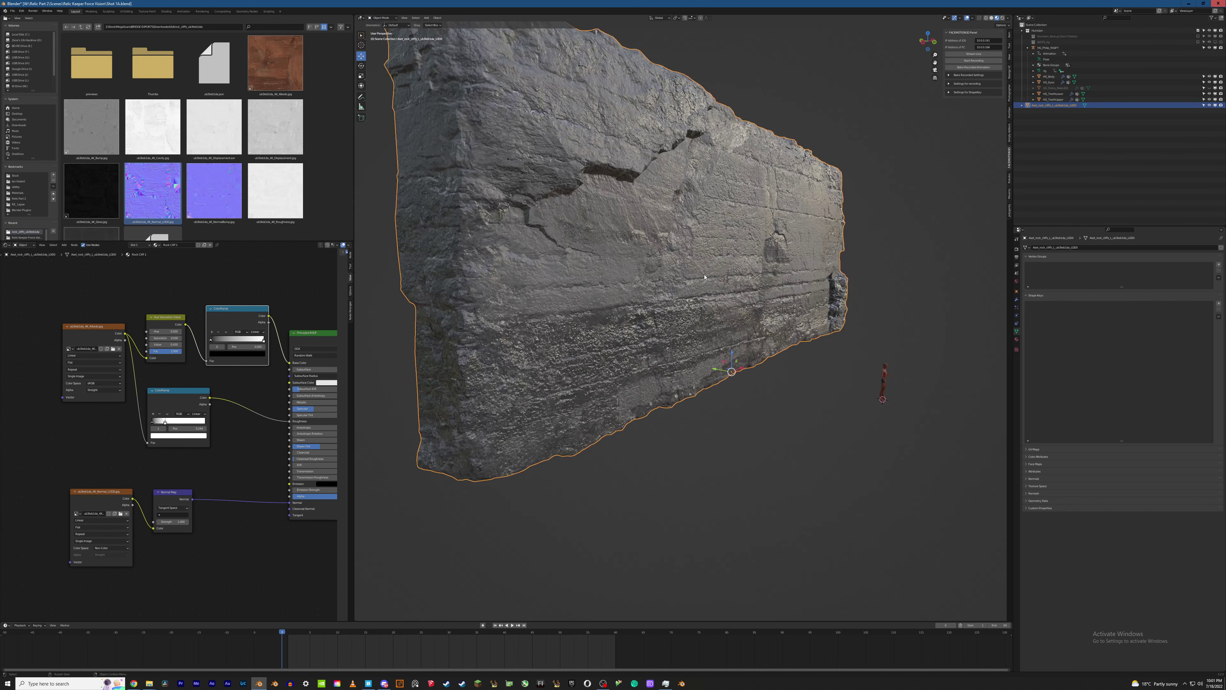
Insert a Bump node between the Normal Map node and the Principled BSDF's Normal input
middle_click_drag(194, 363, 196, 315)
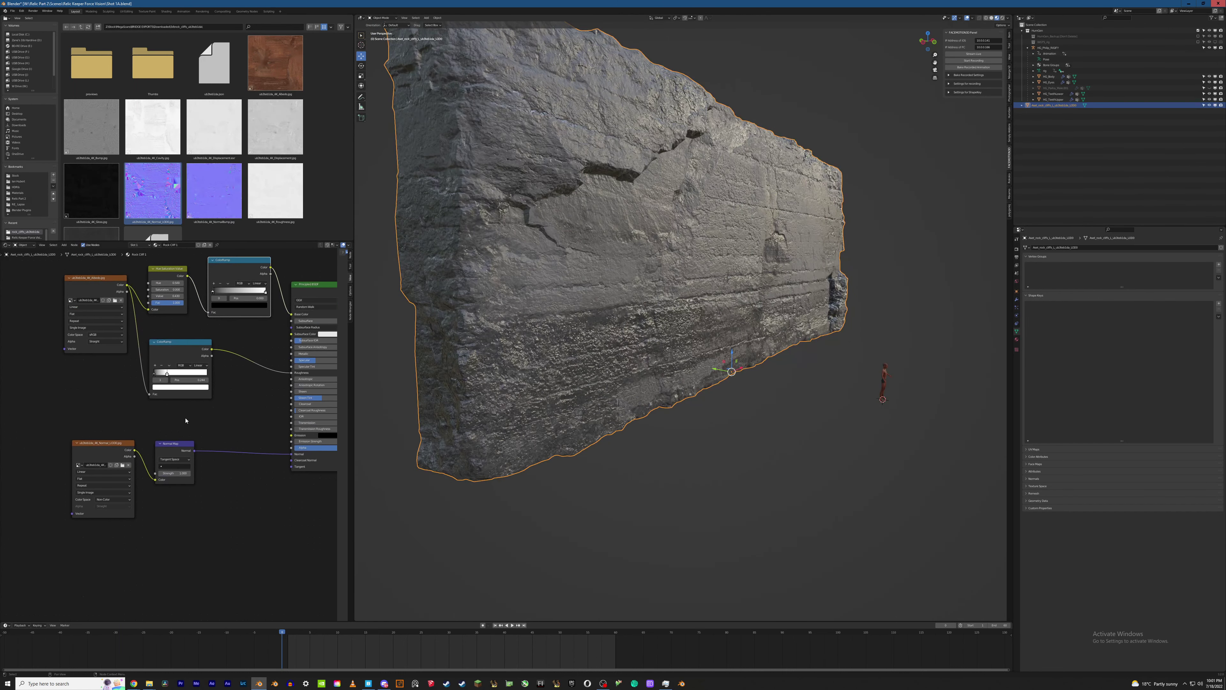
key("shift+a")
type("bump")
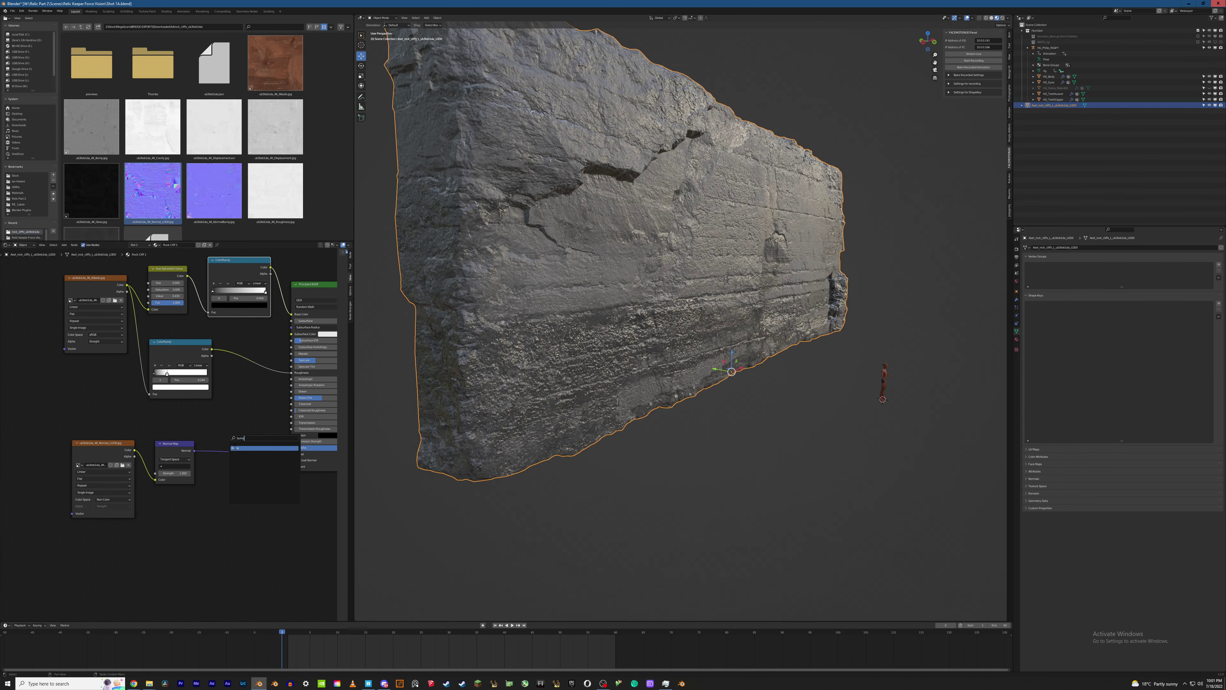
key("Return")
left_click(251, 449)
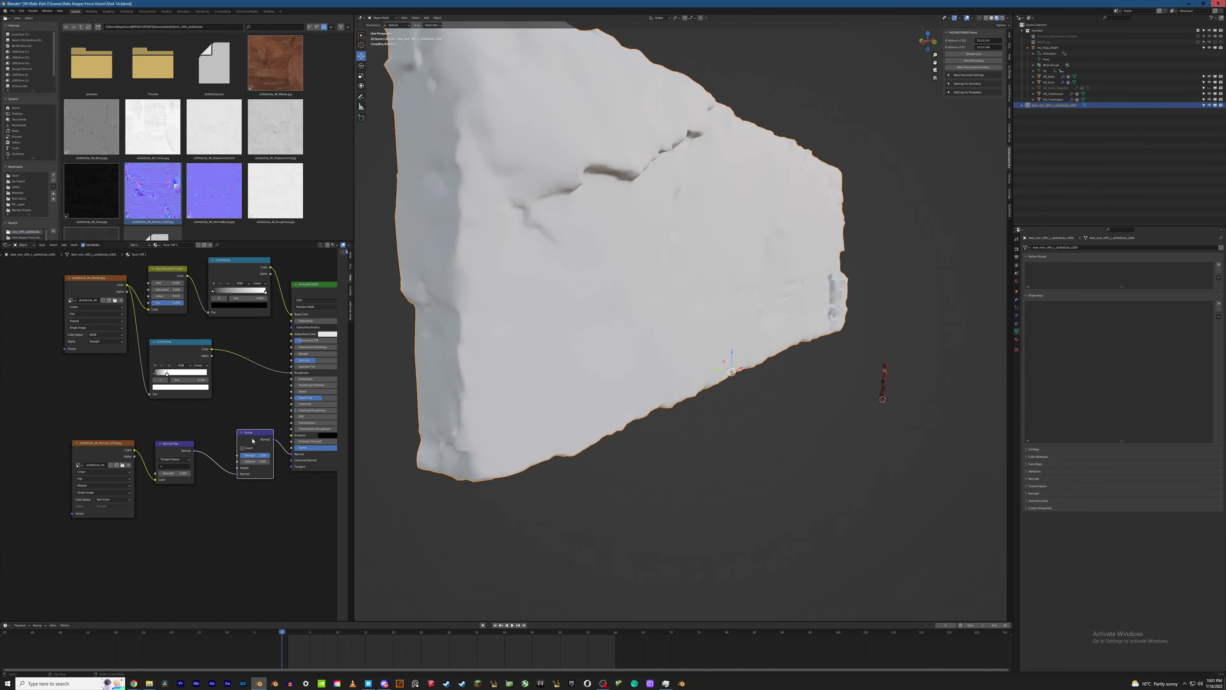
Connect the albedo texture's Color to the Bump node's Height through a new ColorRamp placed below the albedo texture
left_click_drag(128, 287, 235, 467)
key("shift+a")
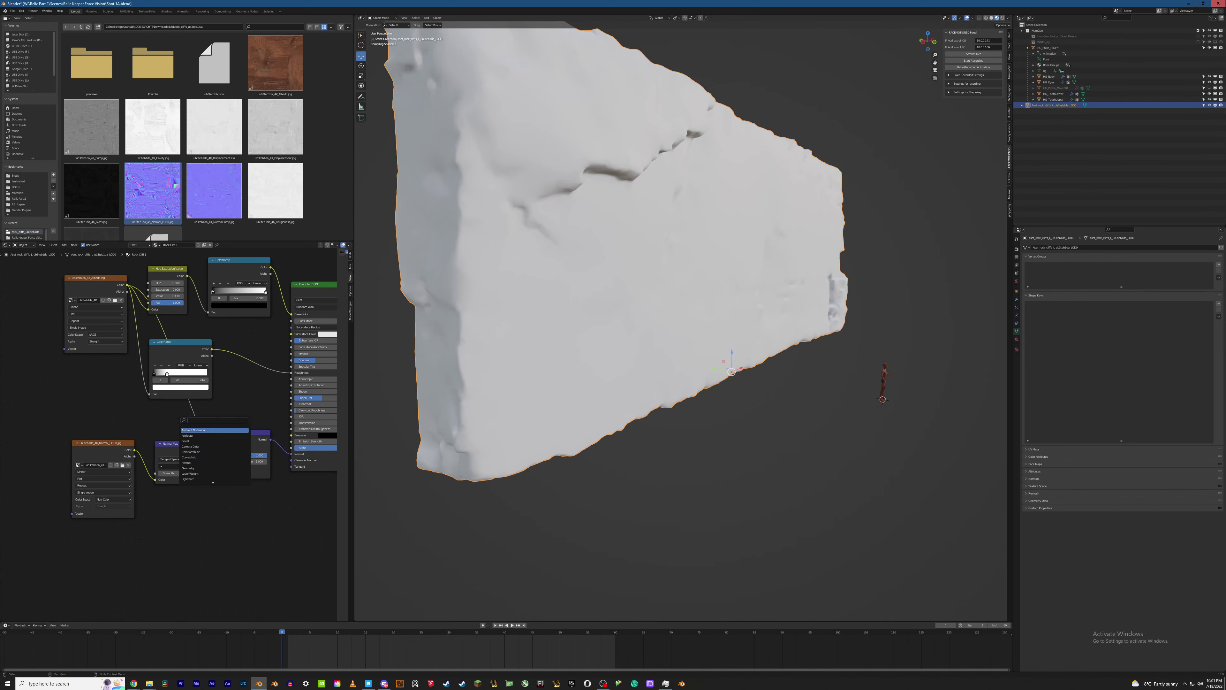
type("col")
key("Return")
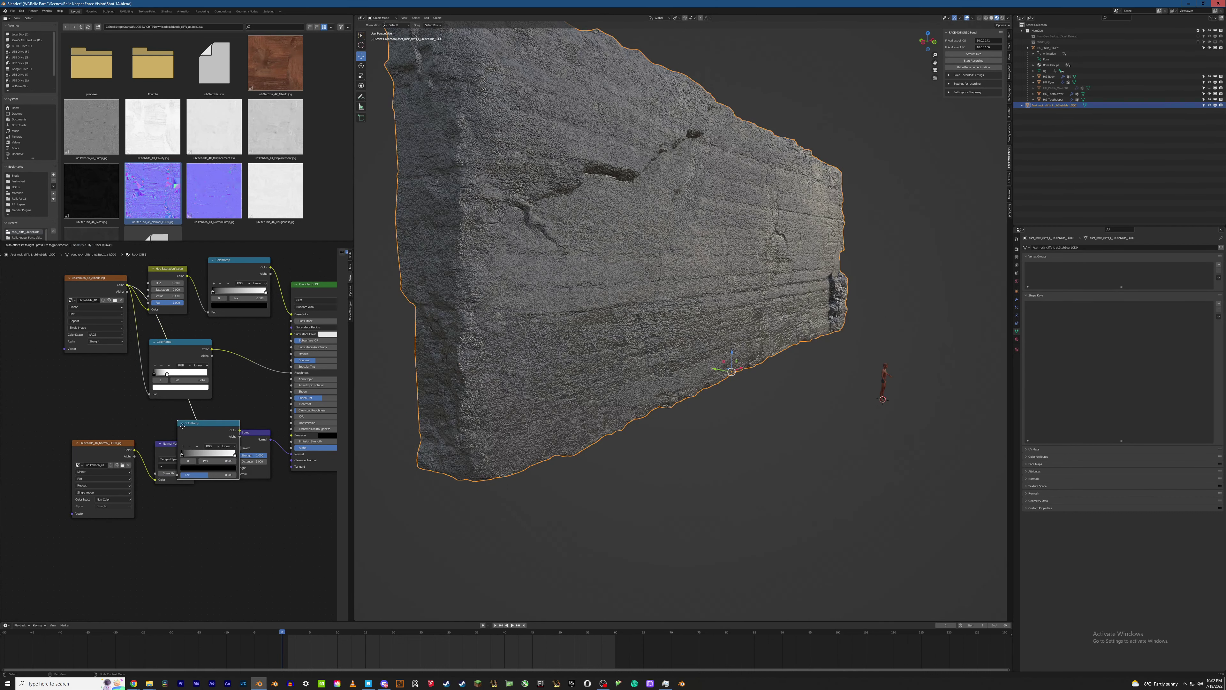
left_click(197, 411)
left_click_drag(197, 412, 64, 372)
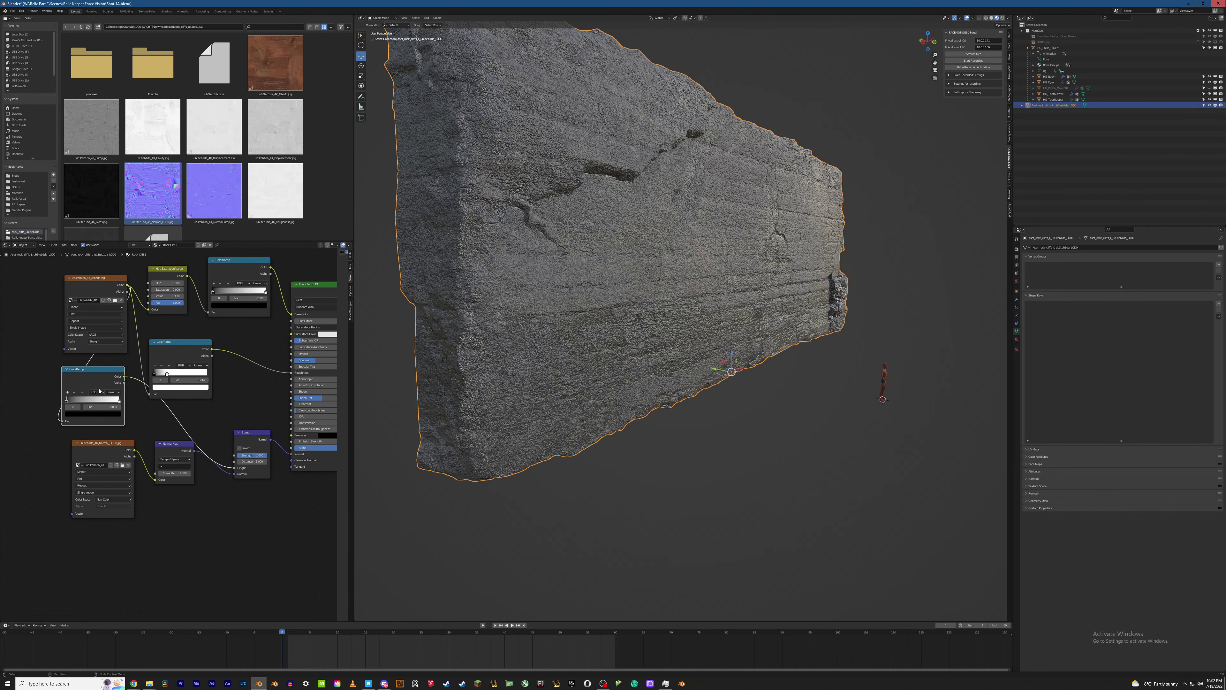
Inspect the bumped rock surface up close and lower the Bump node's Strength to nearly zero
scroll(255, 405, "up", 5)
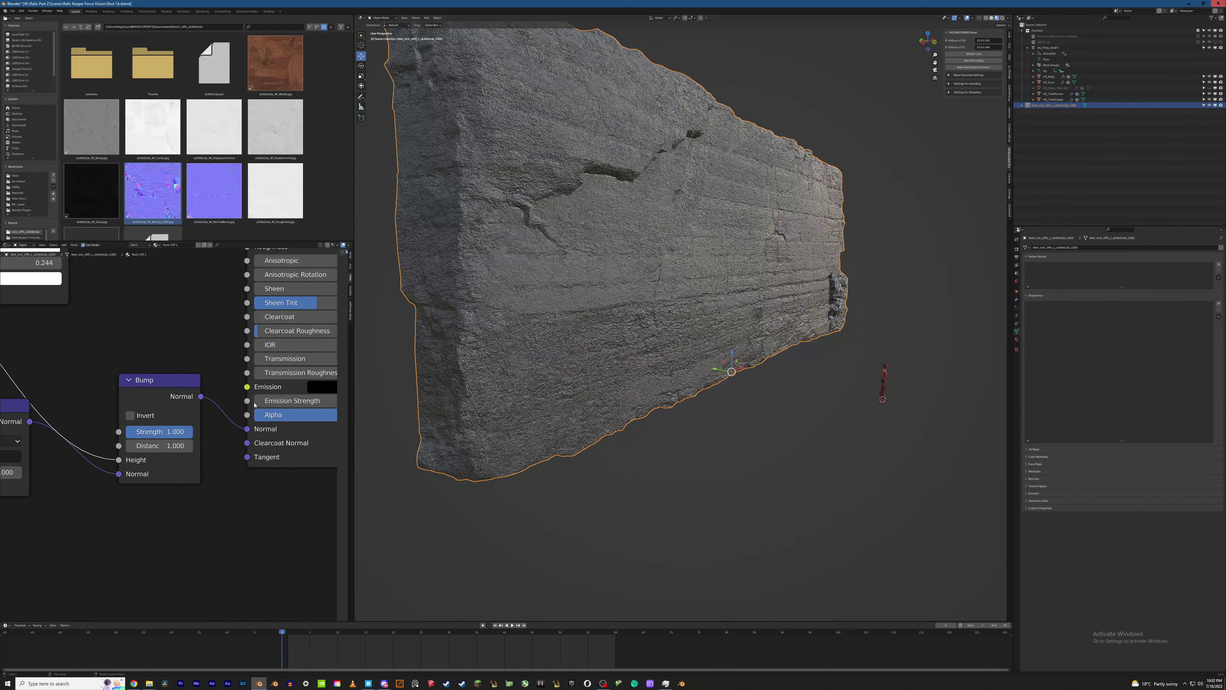
middle_click_drag(640, 369, 566, 321)
scroll(580, 323, "up", 6)
middle_click_drag(661, 307, 642, 355)
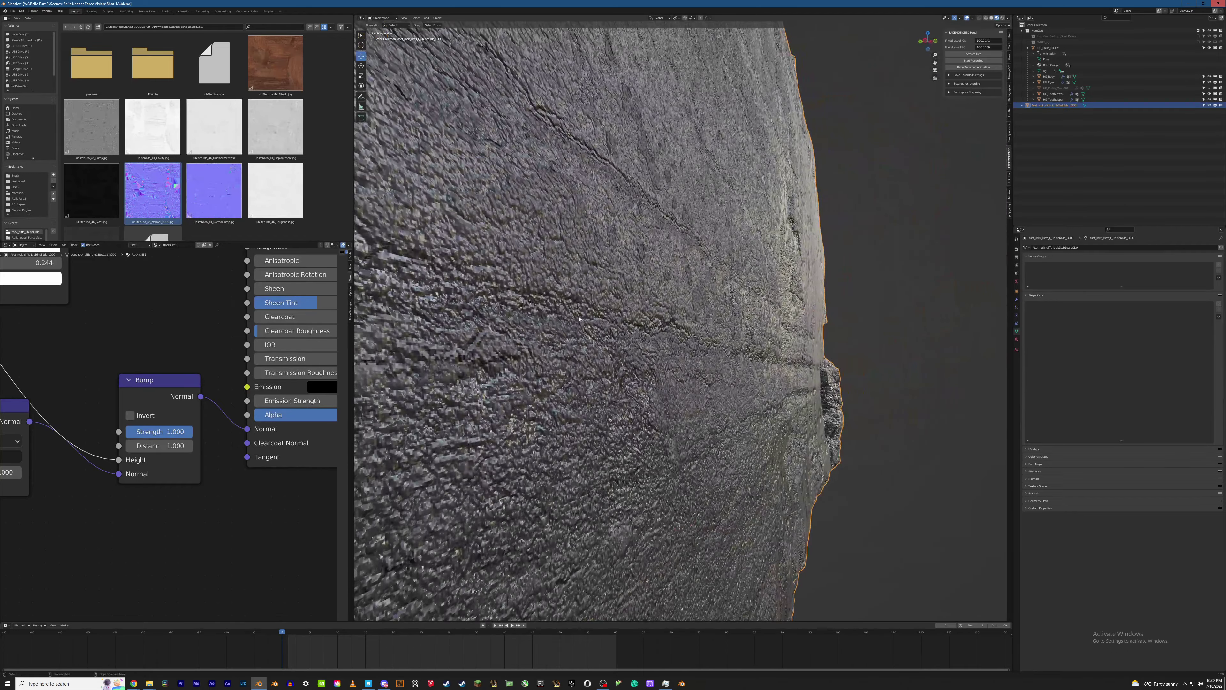
left_click_drag(174, 430, 143, 430)
middle_click_drag(78, 347, 166, 468)
scroll(83, 357, "down", 4)
scroll(83, 357, "down", 2)
middle_click_drag(83, 357, 122, 393)
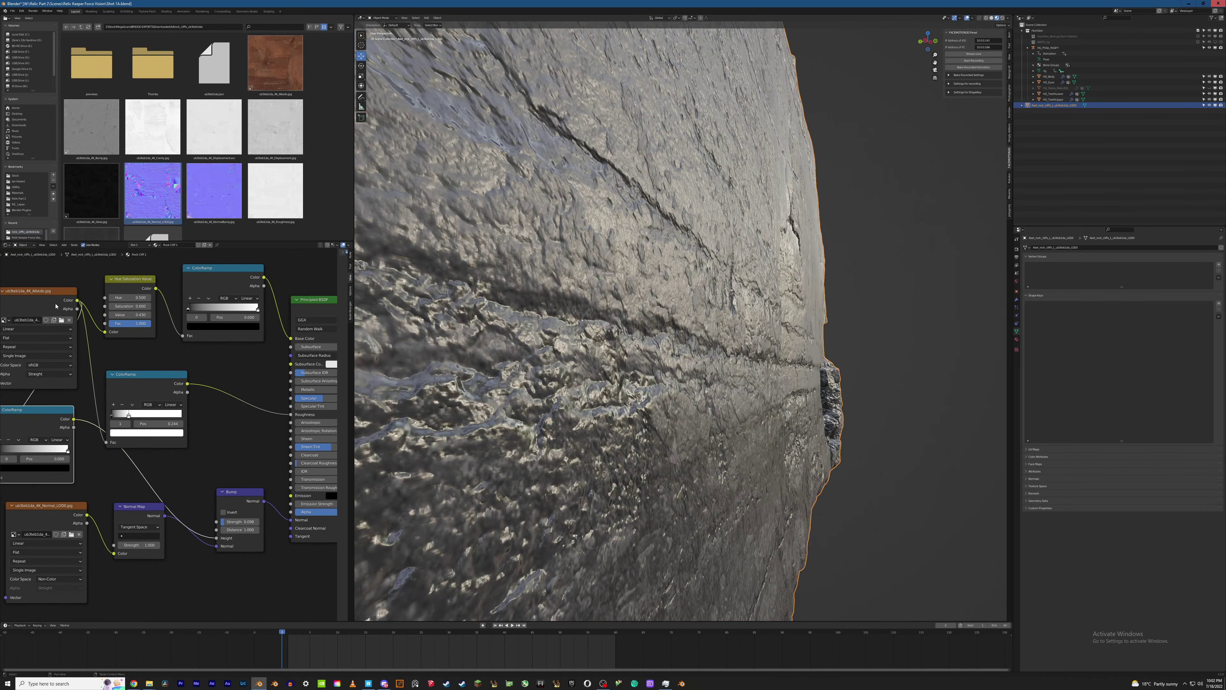
Try several low Bump Strength values, comparing the rock surface from a distance and up close
left_click_drag(235, 521, 235, 521)
middle_click_drag(725, 382, 662, 347)
left_click_drag(240, 521, 227, 521)
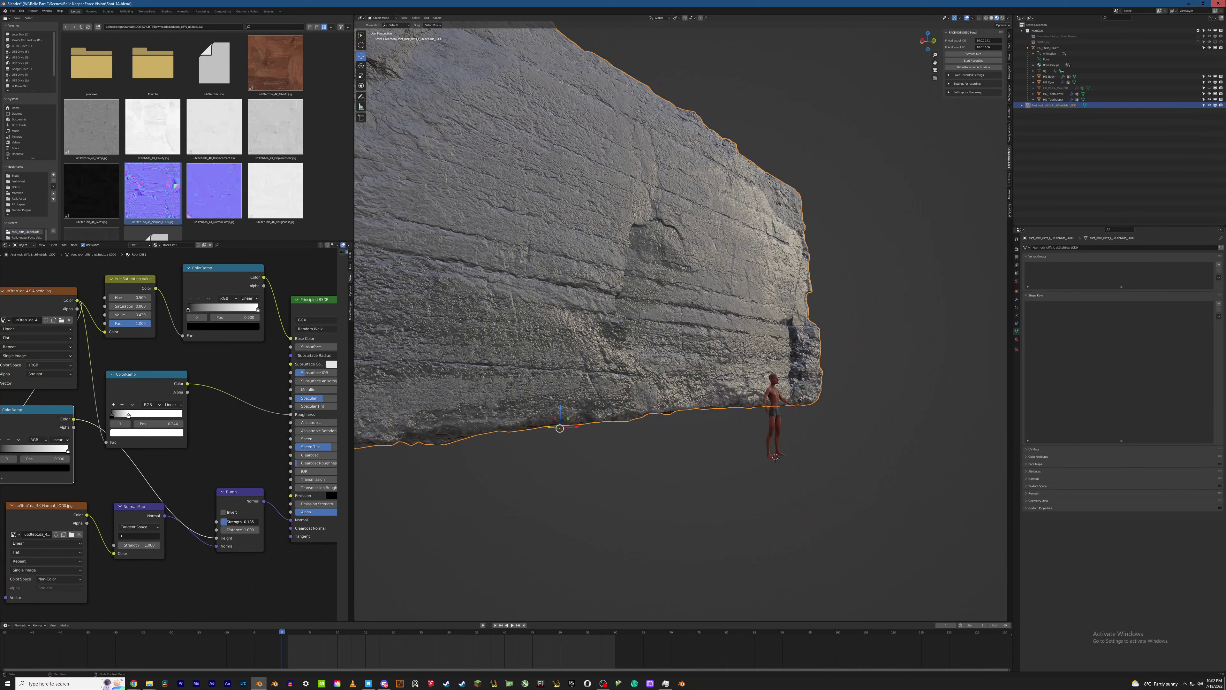
left_click_drag(239, 521, 232, 521)
scroll(589, 321, "up", 5)
middle_click_drag(589, 321, 597, 326)
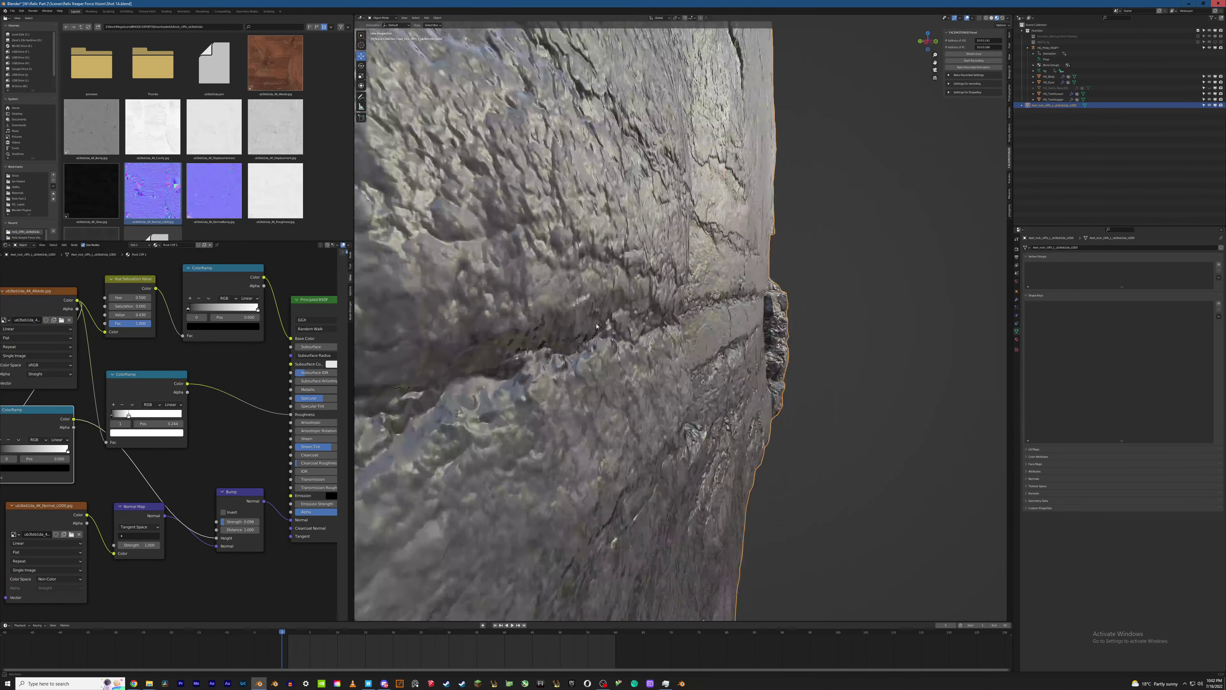
Lower the Bump node's Distance and raise its Strength, review the whole cliff, and save the file
left_click_drag(247, 530, 248, 527)
mouse_move(240, 522)
left_mouse_down()
mouse_move(263, 522)
mouse_move(224, 530)
mouse_move(249, 530)
left_mouse_up()
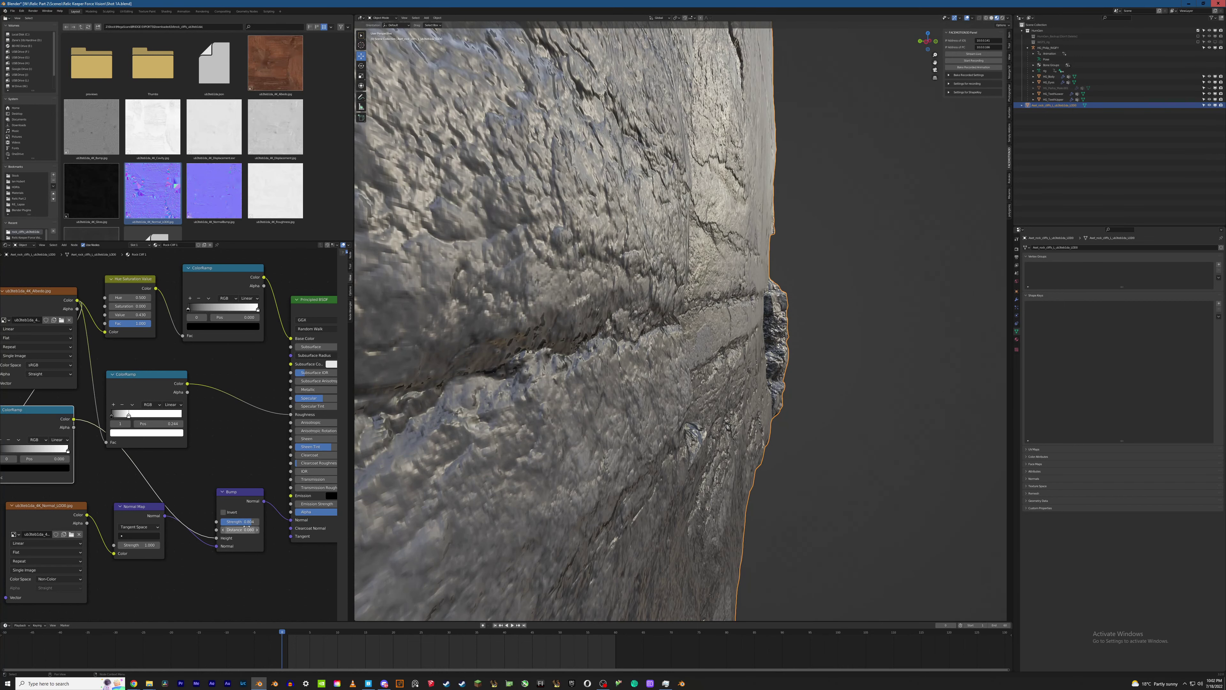
middle_click_drag(524, 355, 688, 339)
scroll(592, 396, "down", 5)
key("ctrl+s")
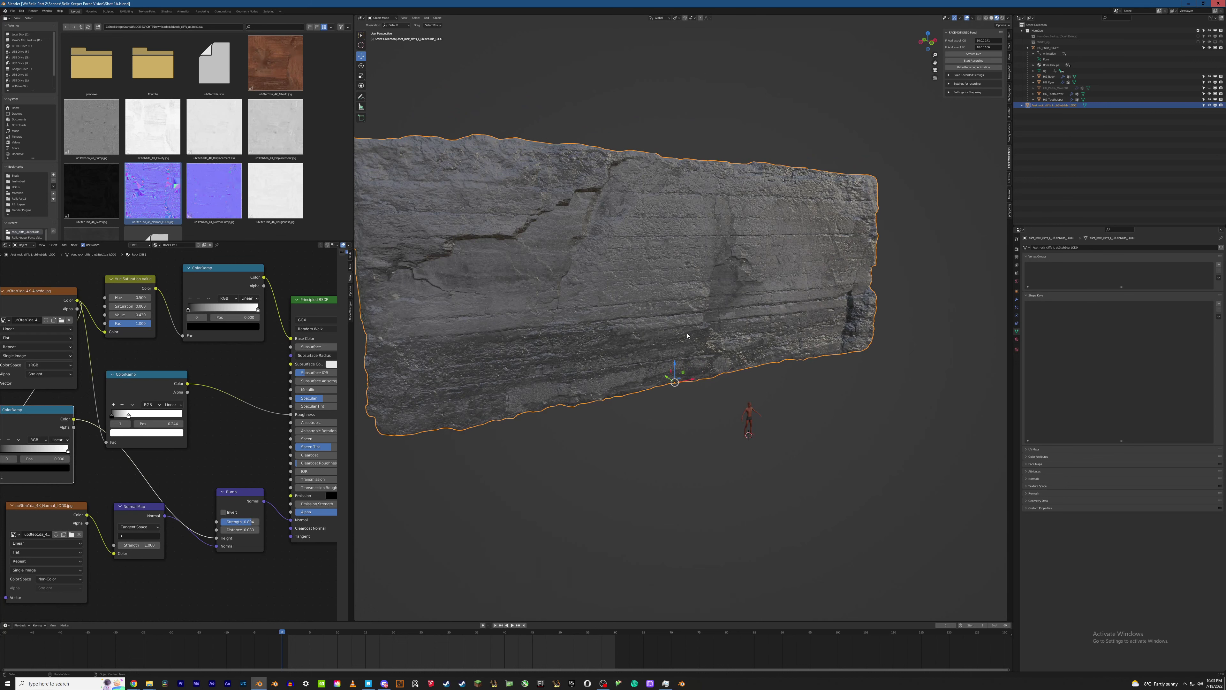
middle_click_drag(682, 304, 679, 308)
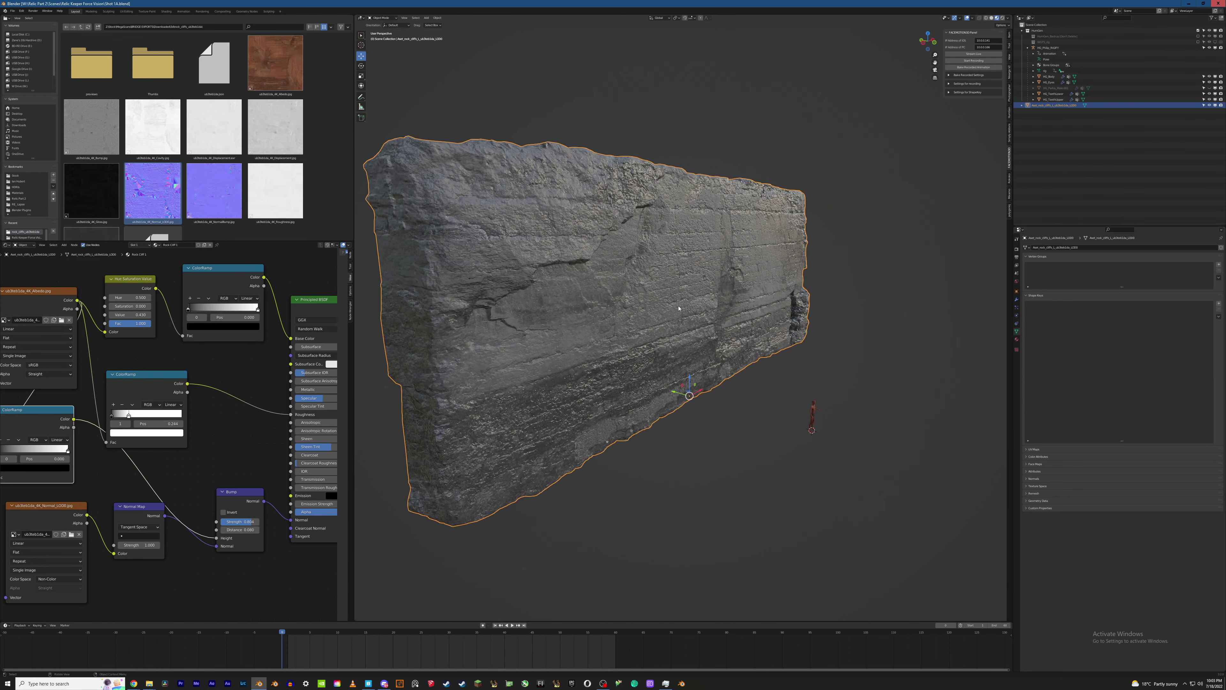
middle_click_drag(678, 307, 677, 308)
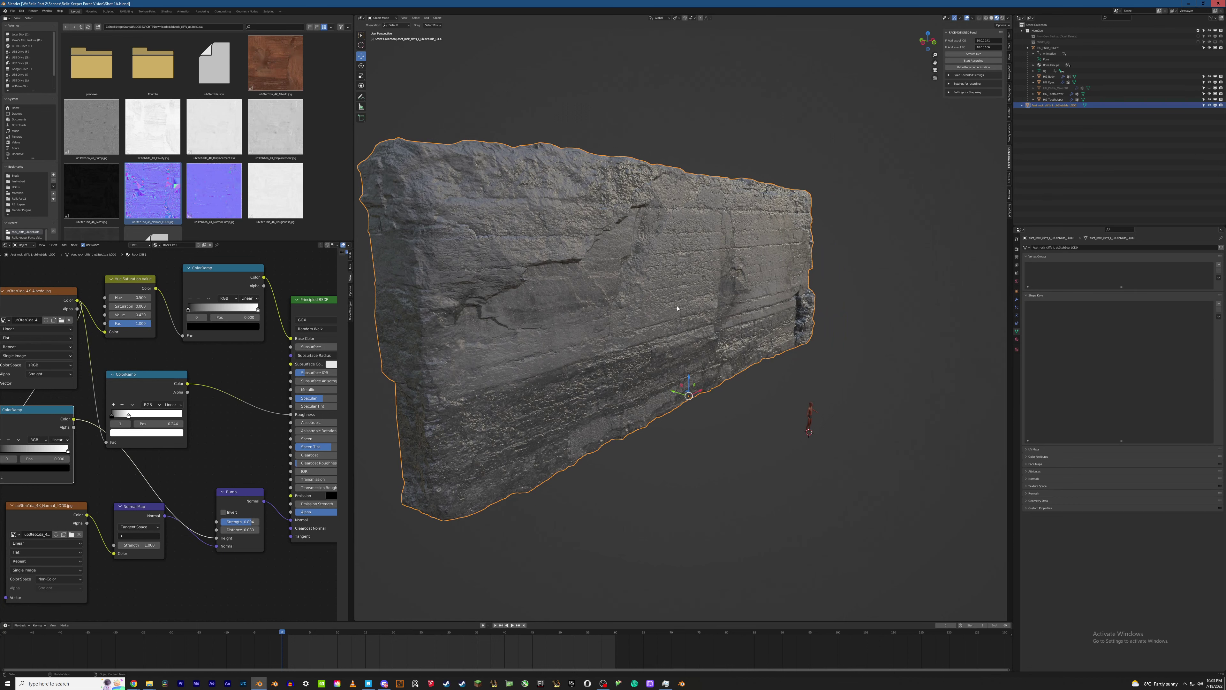